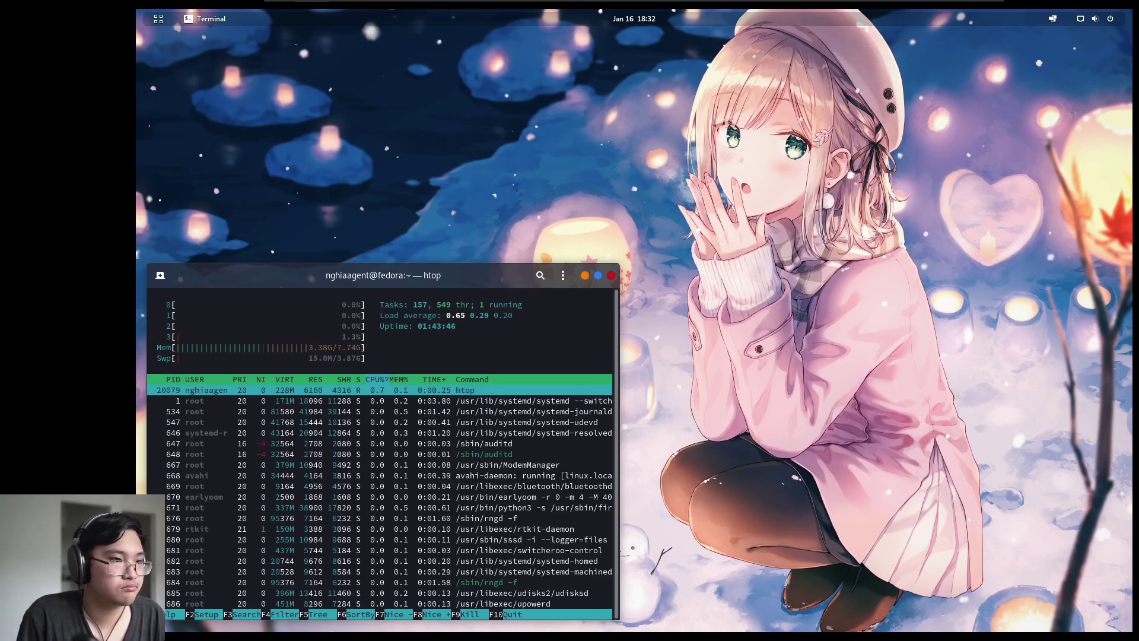
Open the system settings from the desktop context menu, then close them
right_click(477, 159)
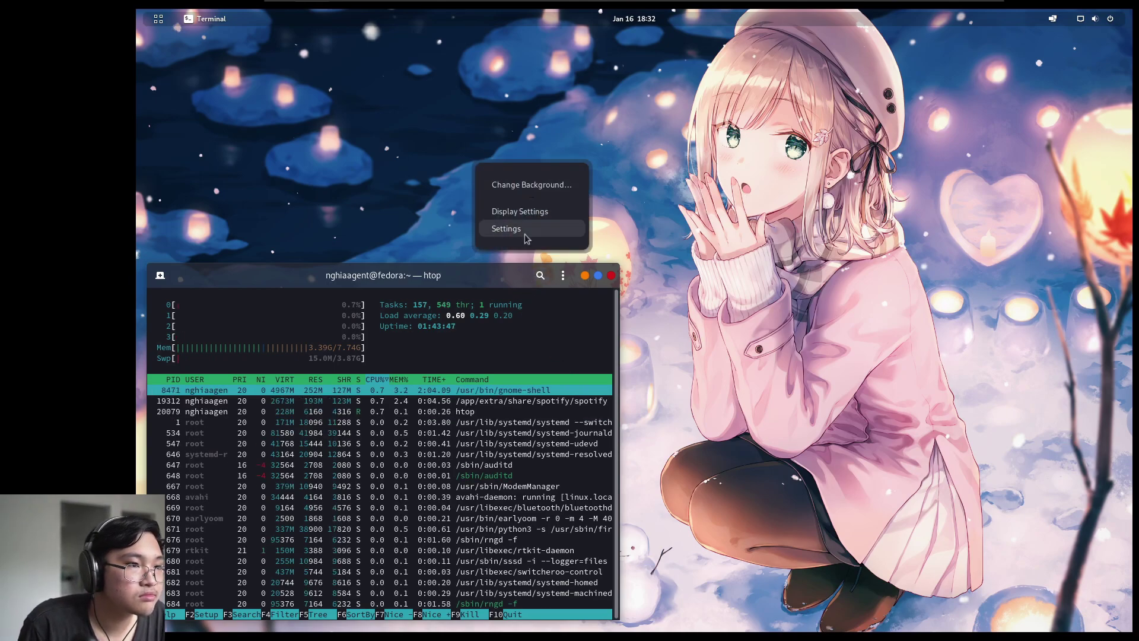
click(522, 233)
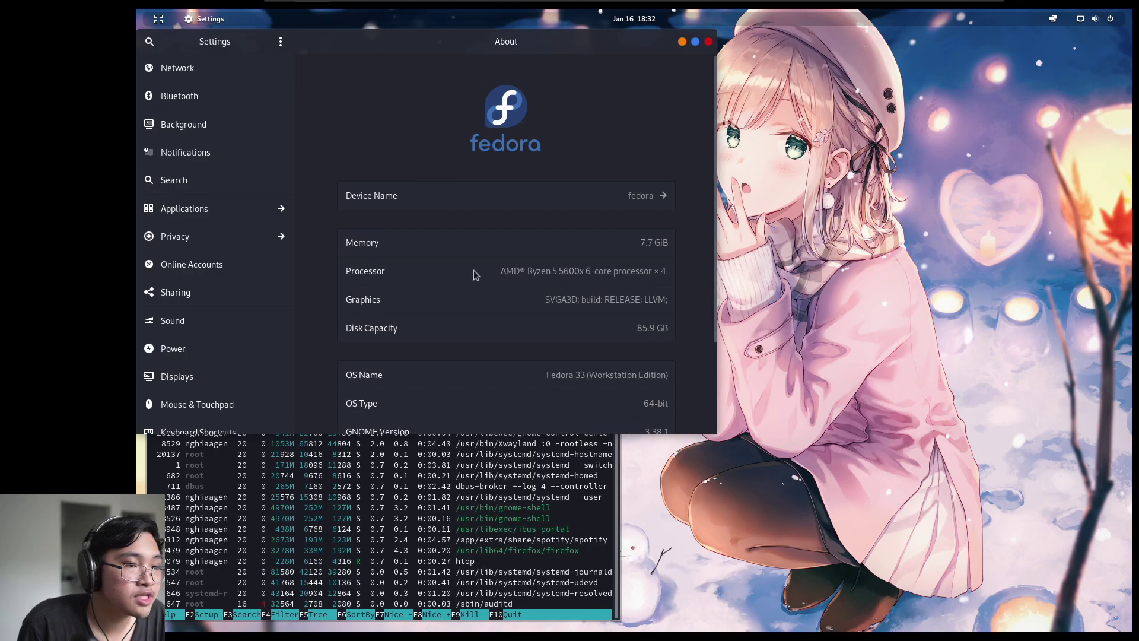
click(708, 42)
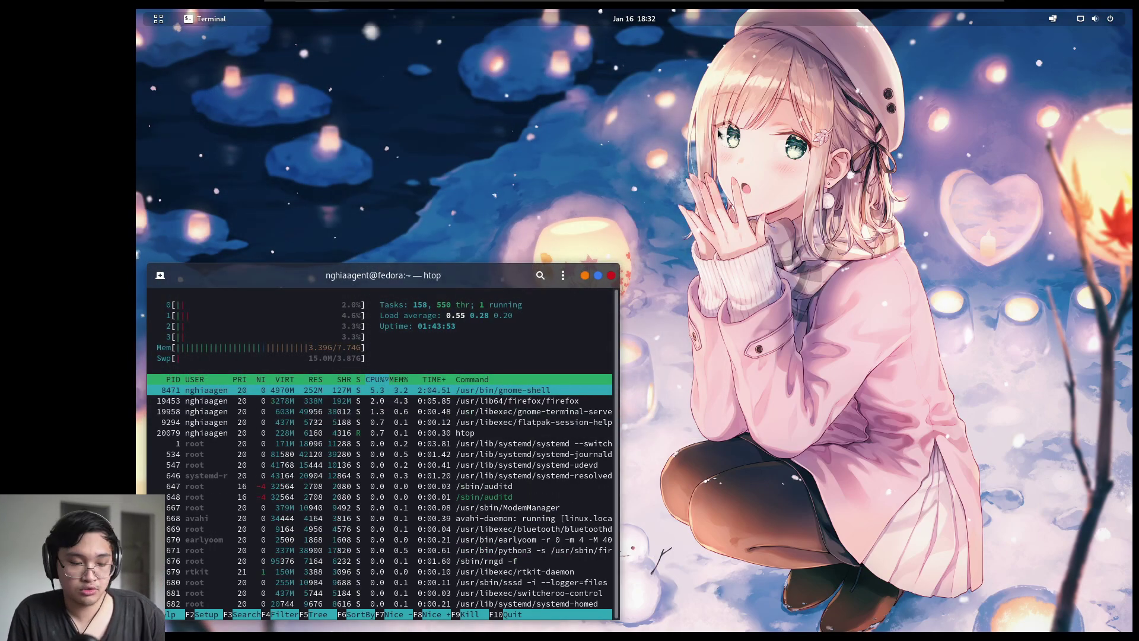
Switch to Firefox and look over the GitHub PulseEffects project page
key(alt+Tab)
key(alt+Tab)
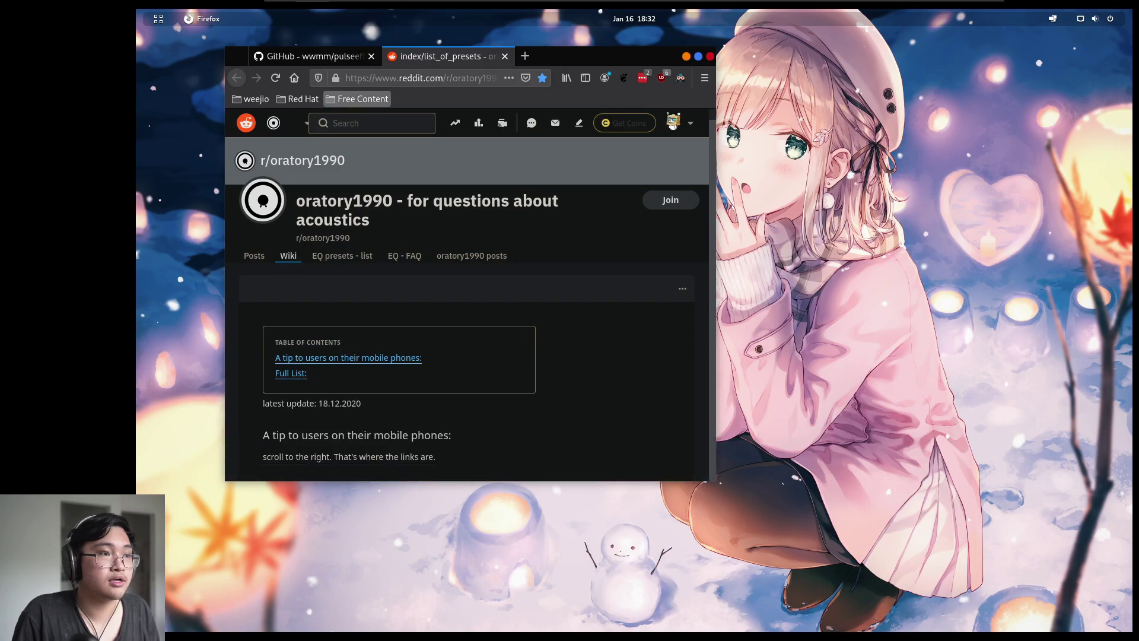
click(309, 57)
scroll(520, 281, down, 1)
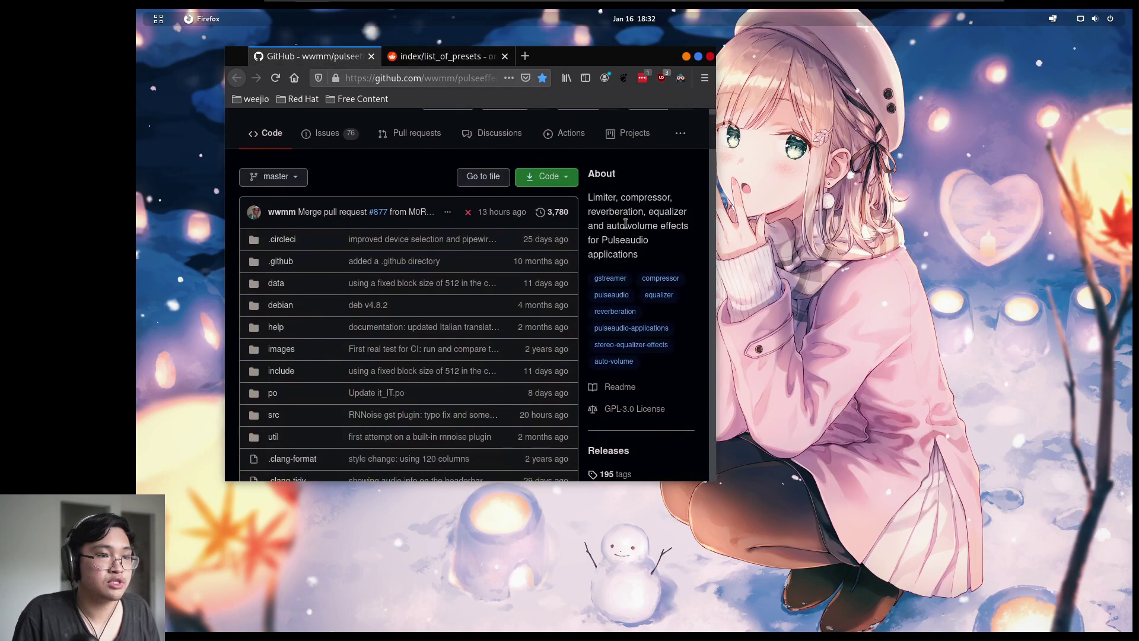
drag(652, 212, 640, 254)
click(640, 239)
scroll(445, 273, down, 10)
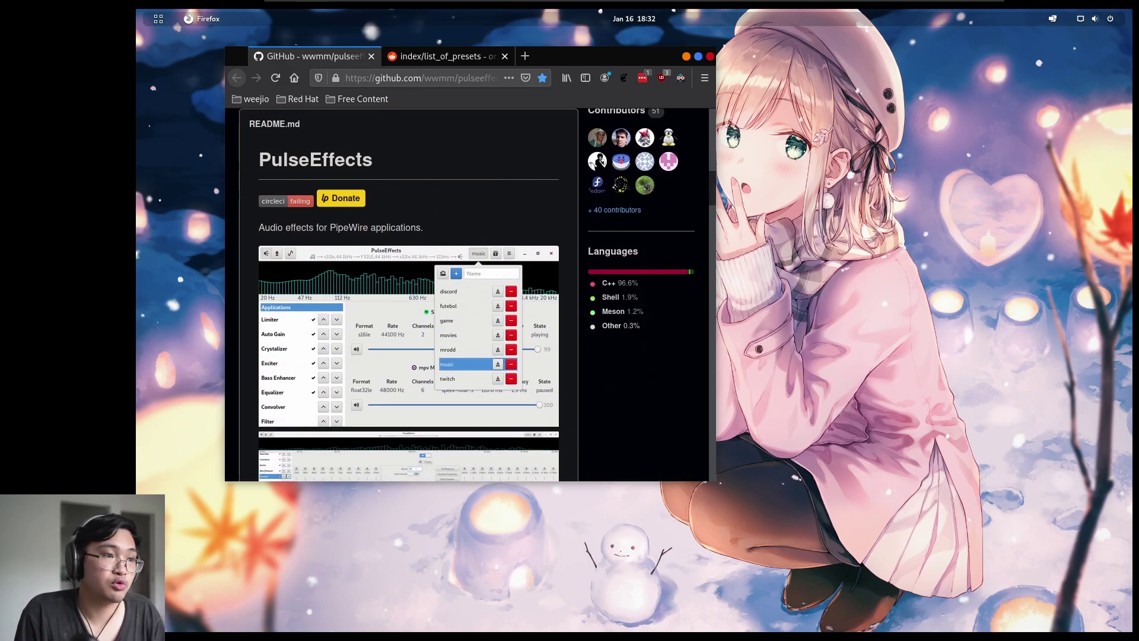
Return to the r/oratory1990 wiki and scroll down to the full preset table's AKG rows
key(ctrl+Tab)
triple_click(394, 223)
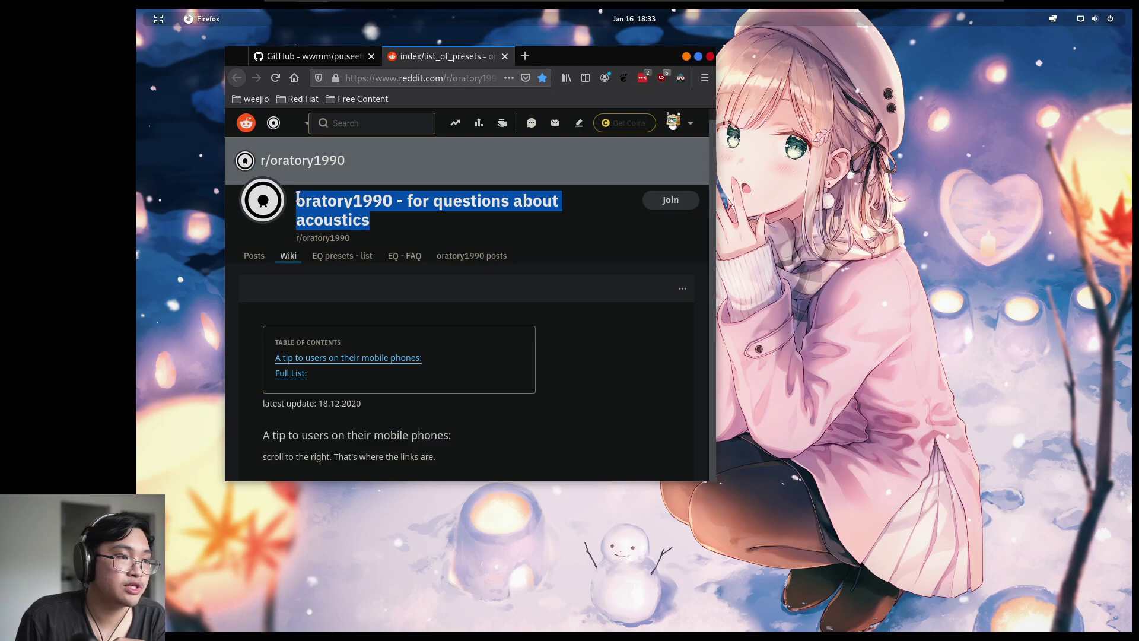
triple_click(429, 222)
click(428, 221)
scroll(428, 285, down, 6)
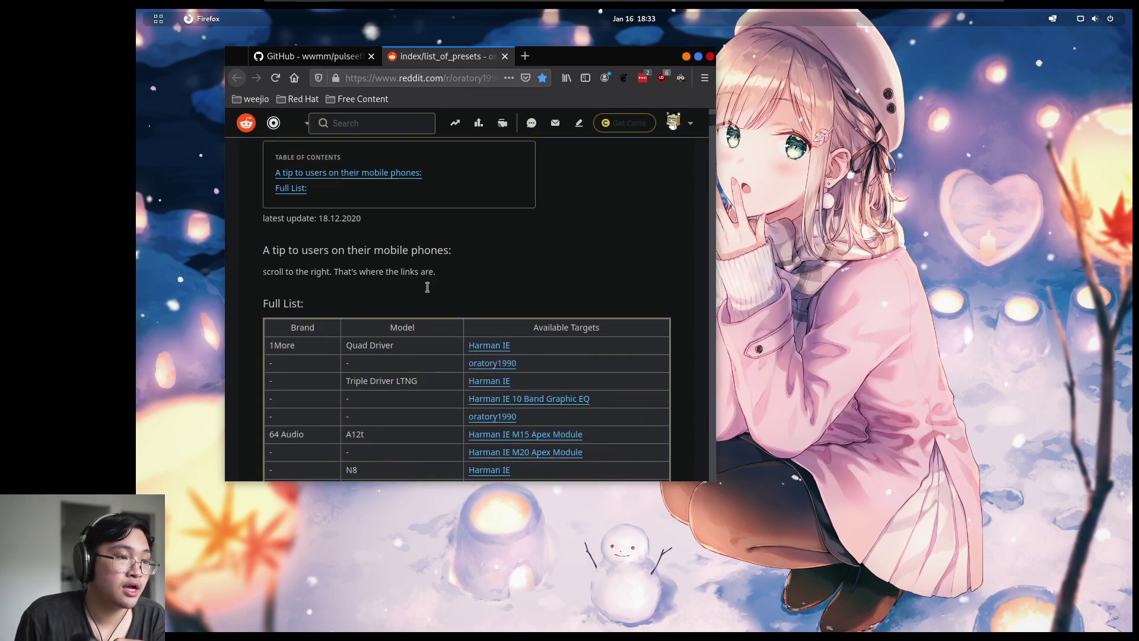
scroll(429, 291, down, 3)
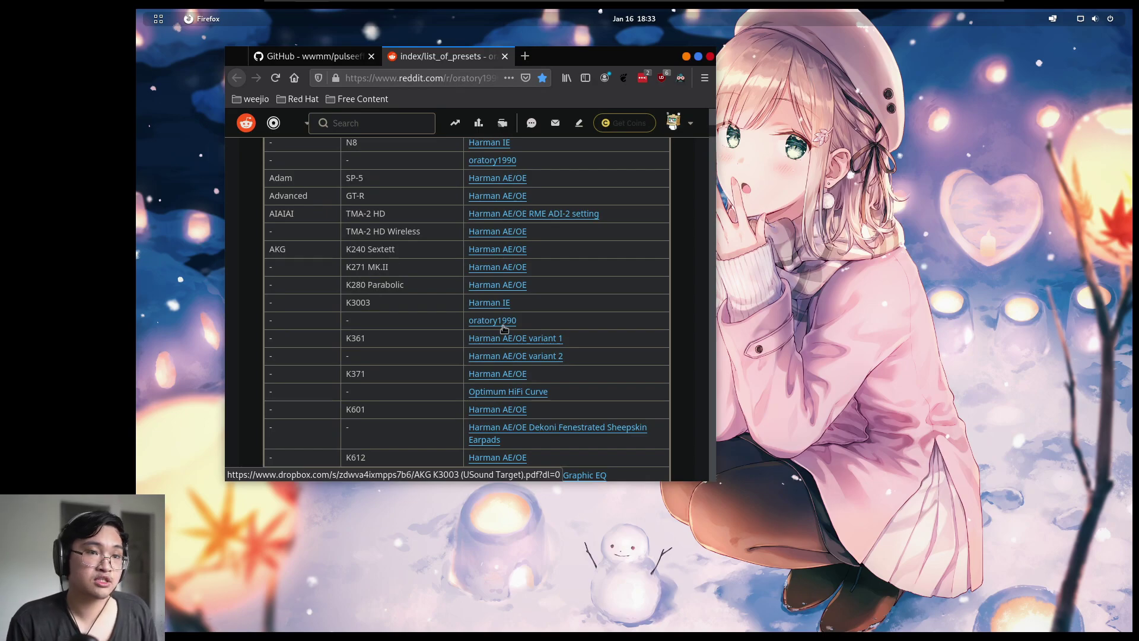
Read page 7's Excellent, Good and Fair response charts in the AES paper, then return to Firefox
key(alt+Tab)
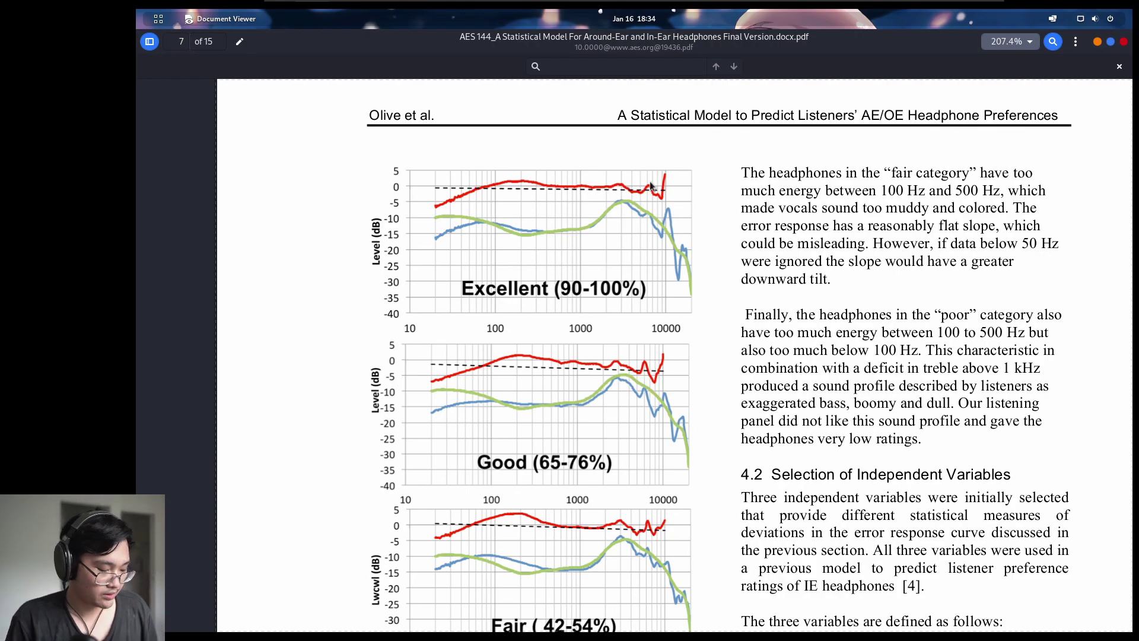
key(super+h)
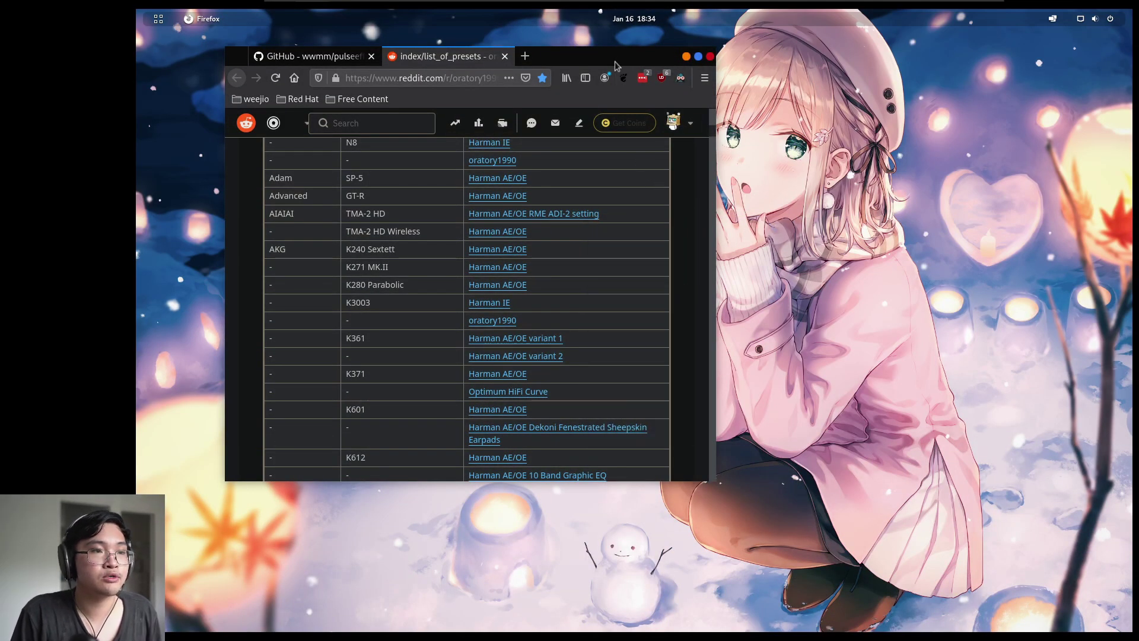
On the GitHub PulseEffects page, open the Installation section's Fedora GNU/Linux link in a new tab
drag(614, 61, 882, 104)
scroll(631, 261, up, 3)
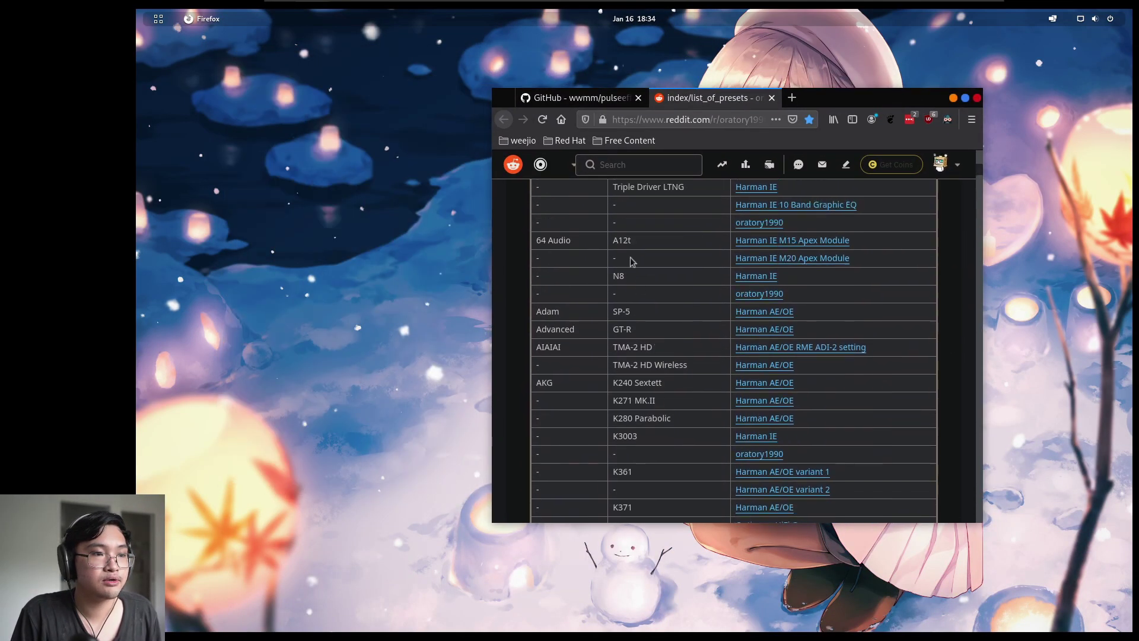
scroll(631, 261, up, 1)
click(611, 98)
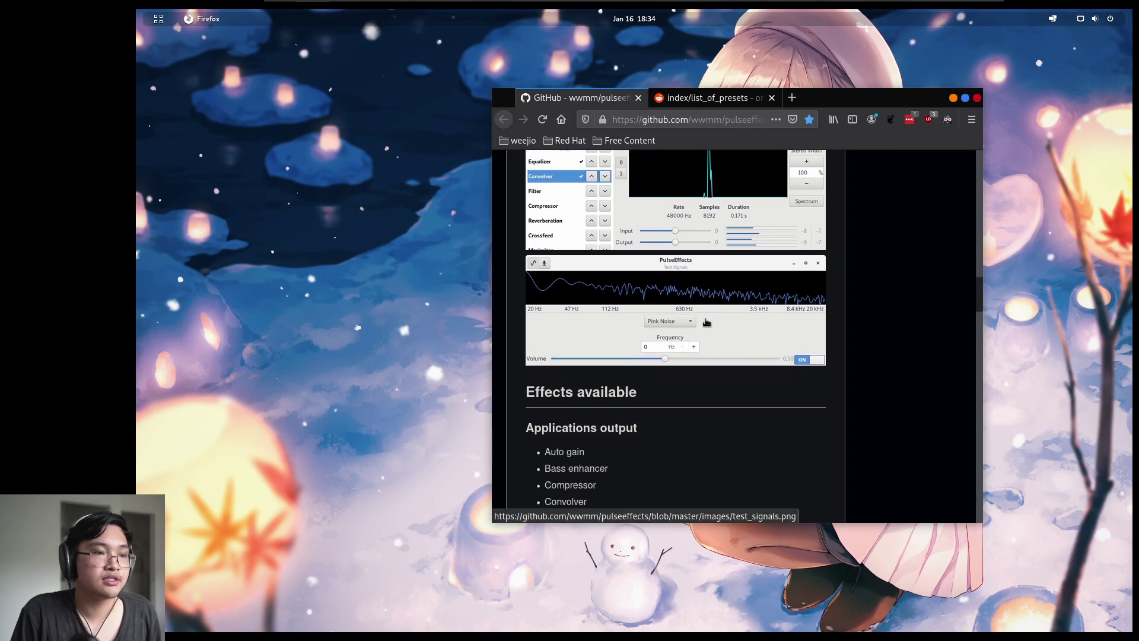
scroll(706, 322, down, 12)
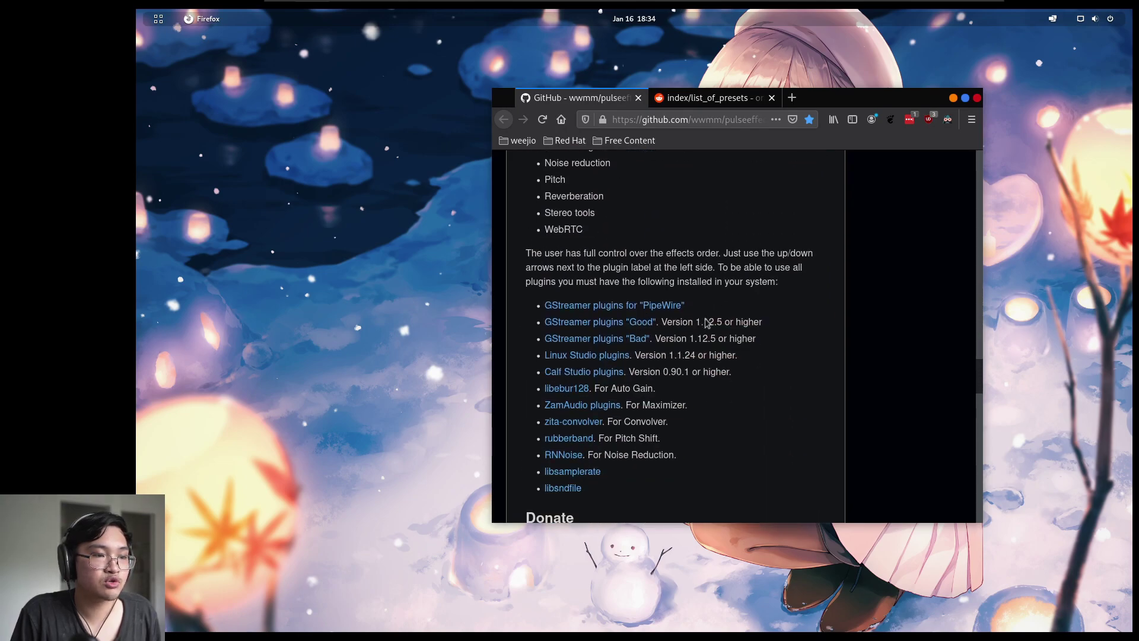
scroll(705, 322, down, 10)
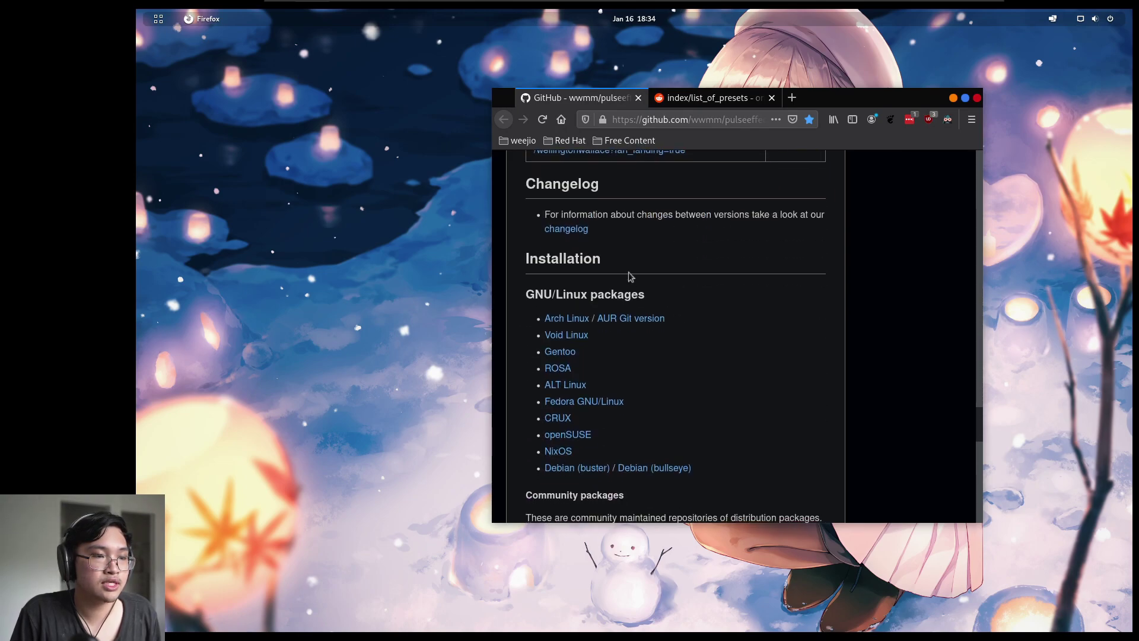
drag(600, 256, 515, 258)
click(516, 258)
scroll(516, 258, down, 4)
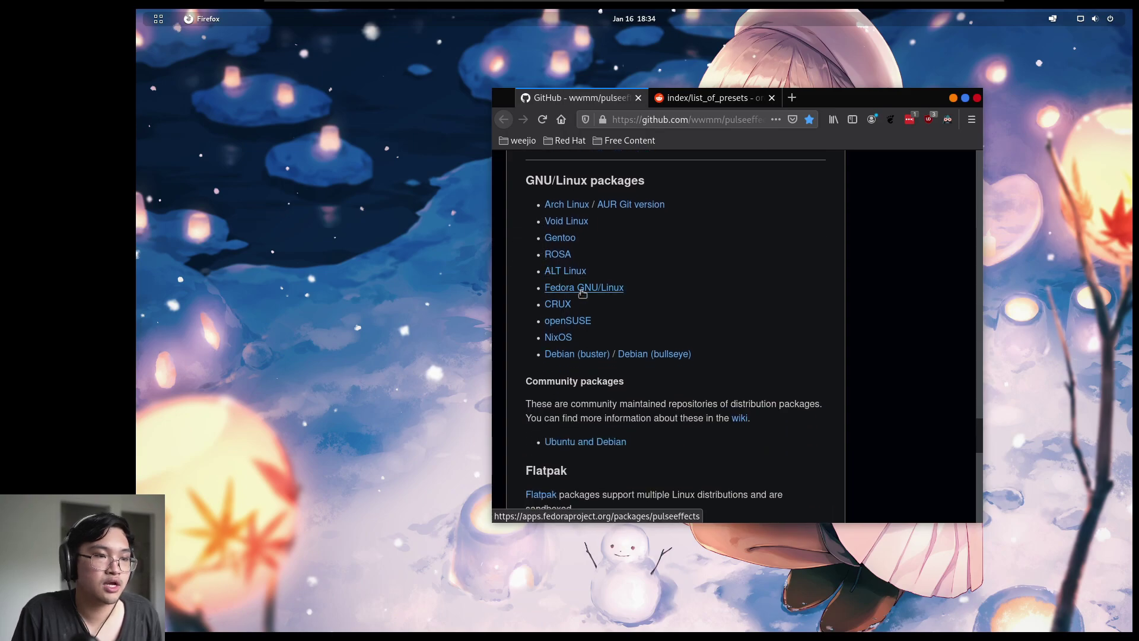
middle_click(582, 293)
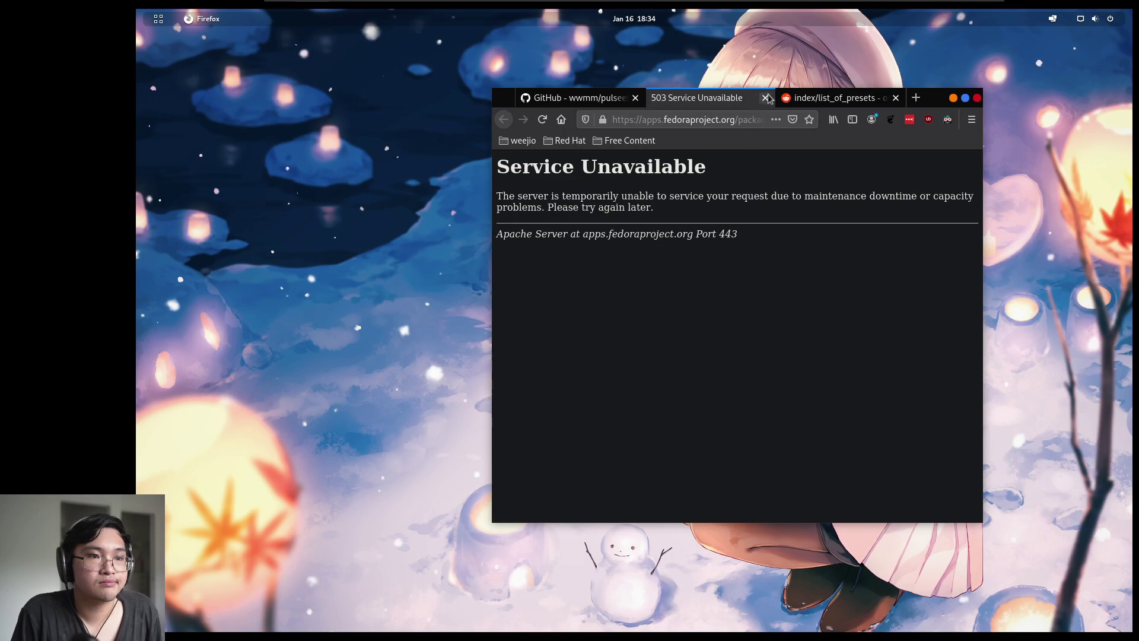
Launch Terminal from the Activities search using 'ter'
key(super)
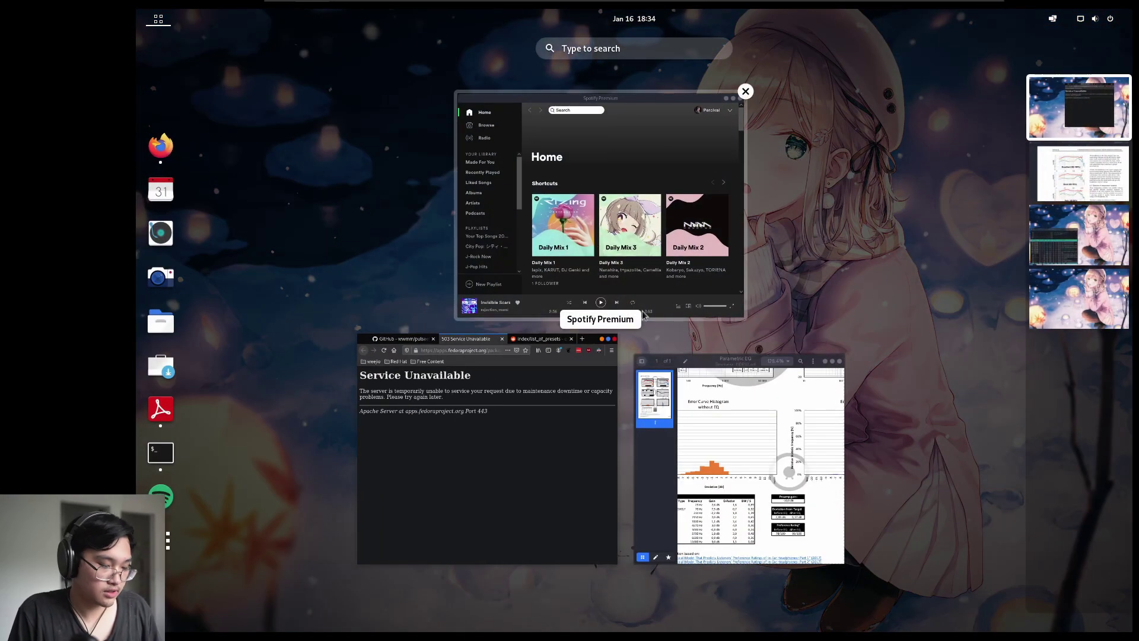
text(ter)
key(Return)
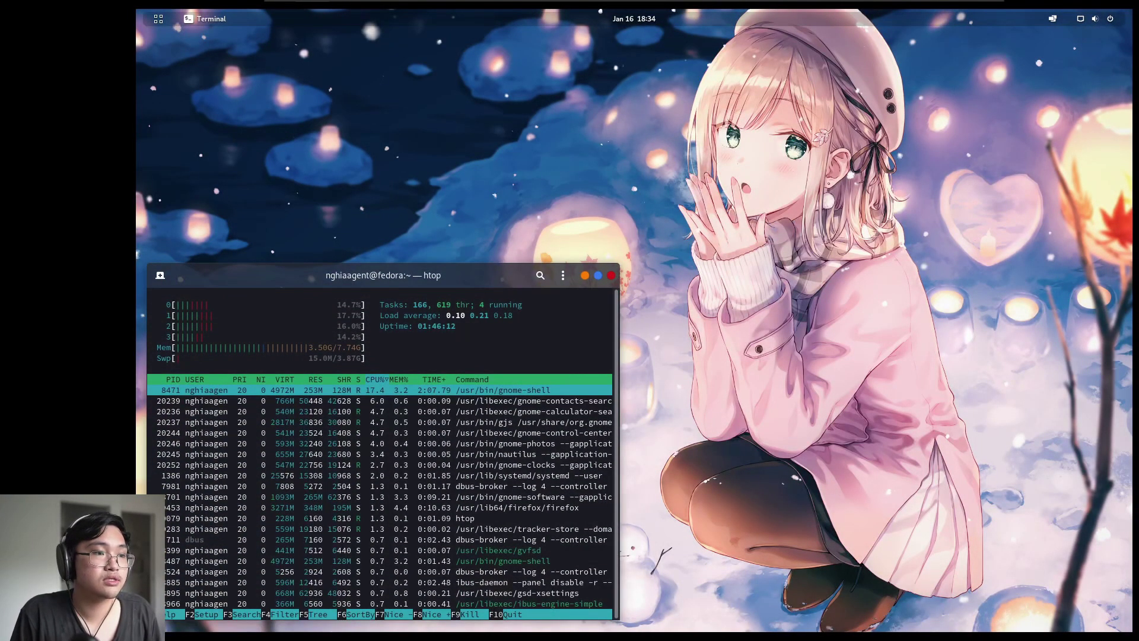
Quit htop and enter 'sudo dnf install' to install pulseeffects
drag(527, 615, 553, 478)
scroll(551, 478, down, 10)
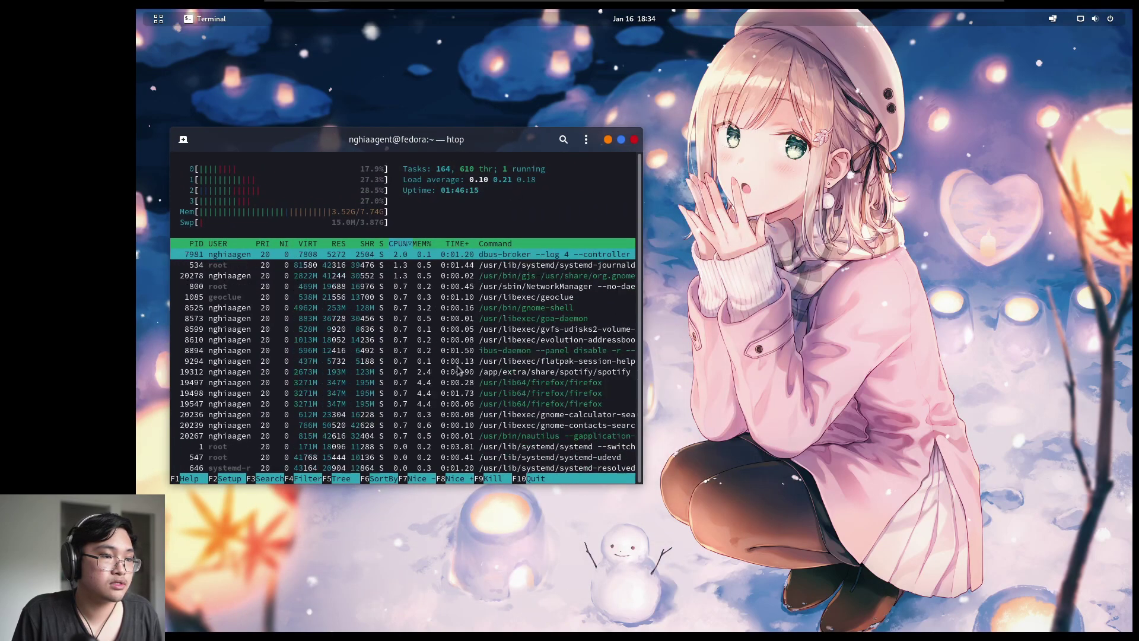
click(537, 478)
text(sud)
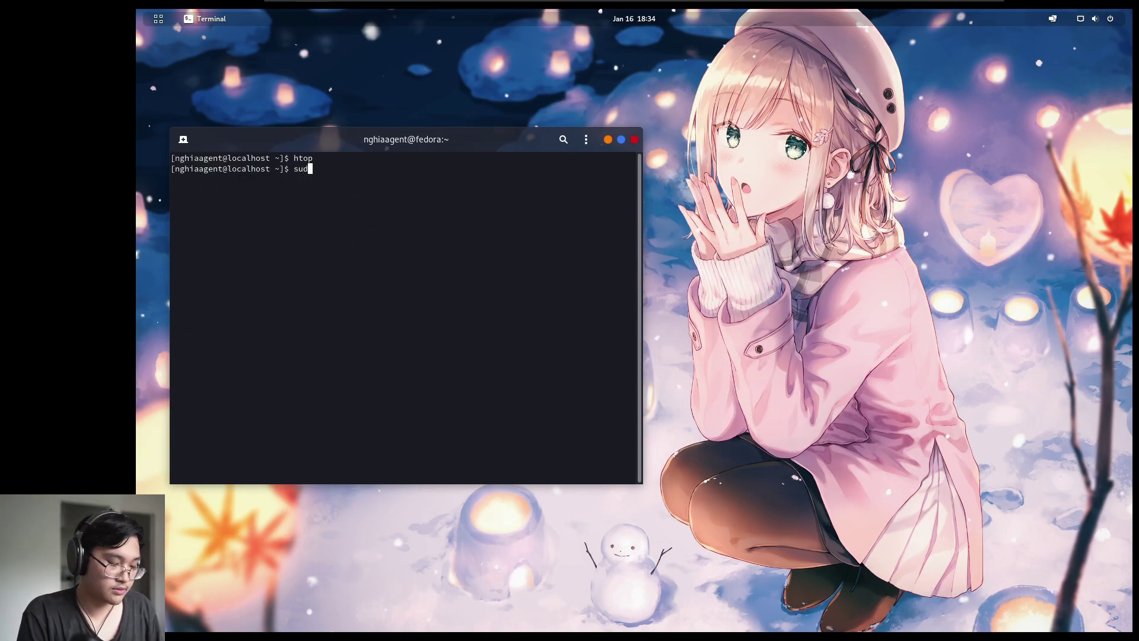
text(o dnf install -y pulseeffectts)
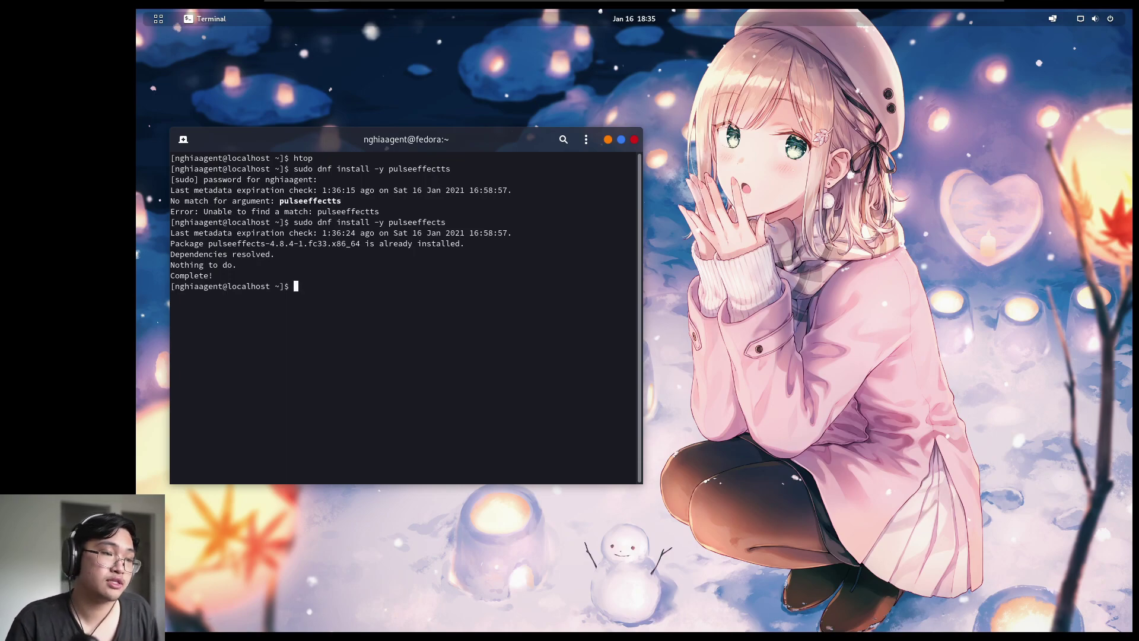
Scroll the Reddit presets table to Sennheiser HD650 and open its Harman AE/OE Dropbox PDF
key(super+Page_Down)
scroll(981, 209, down, 10)
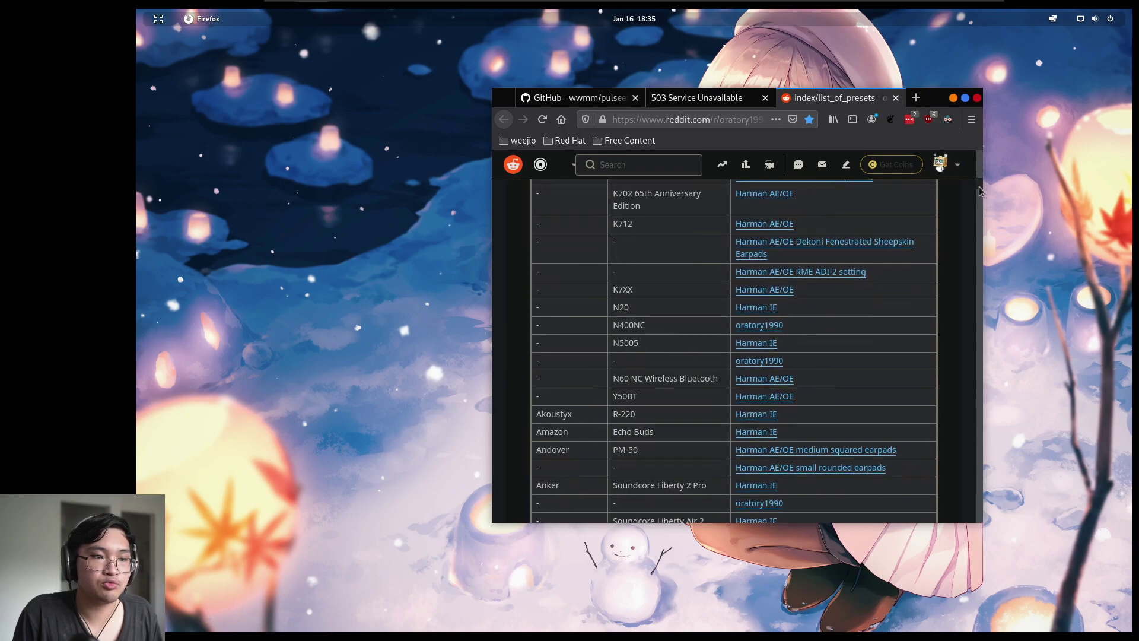
drag(982, 209, 979, 397)
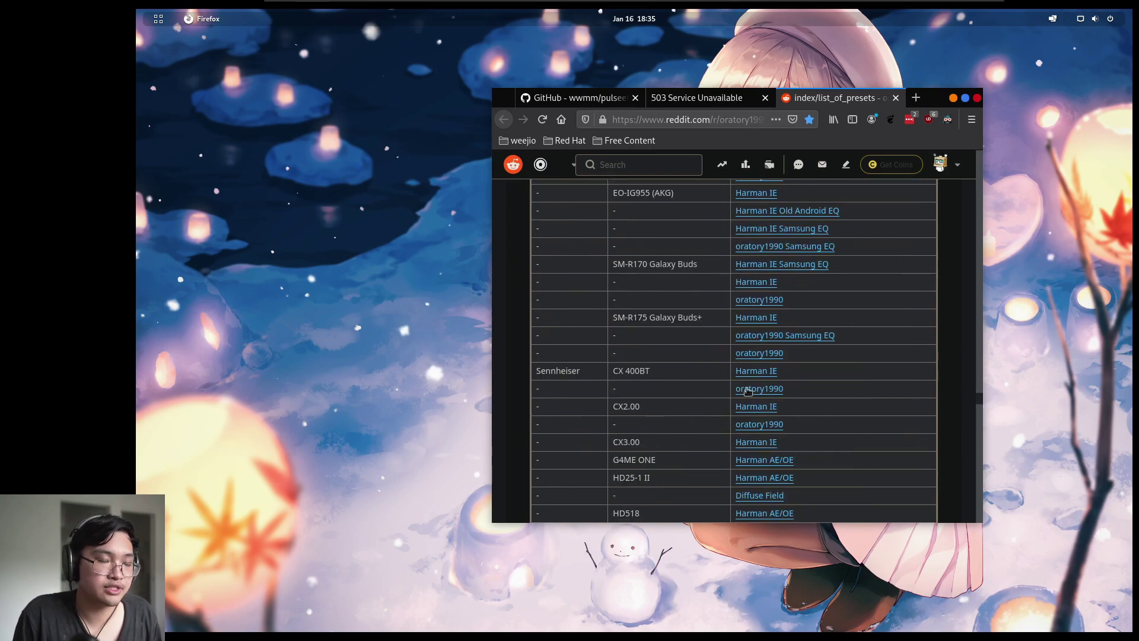
scroll(749, 395, down, 5)
scroll(748, 395, down, 5)
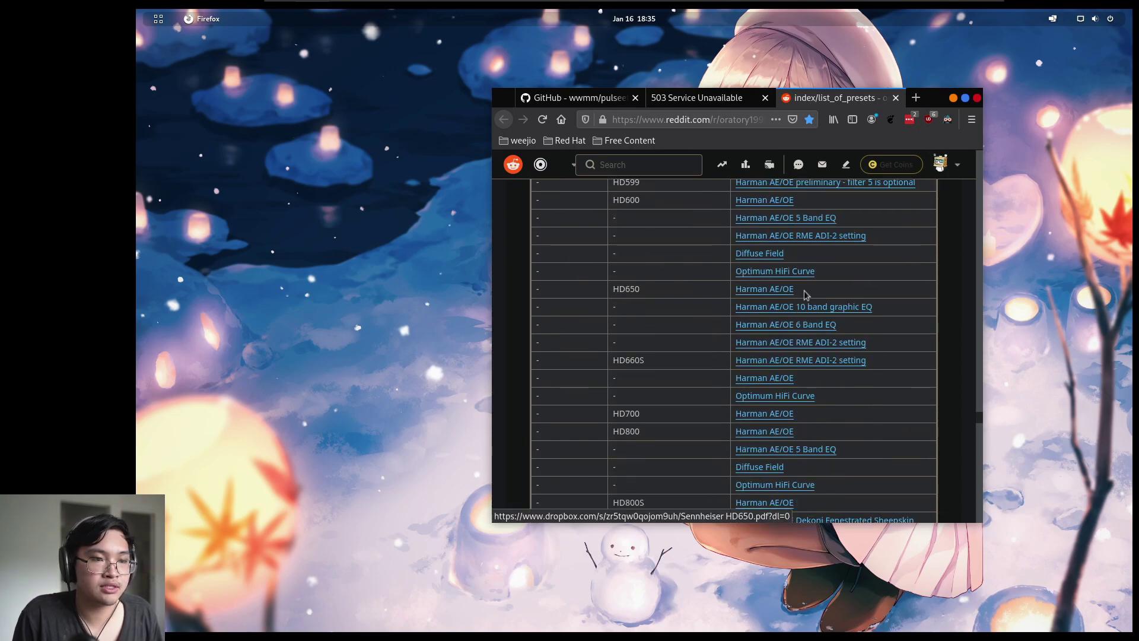
click(792, 294)
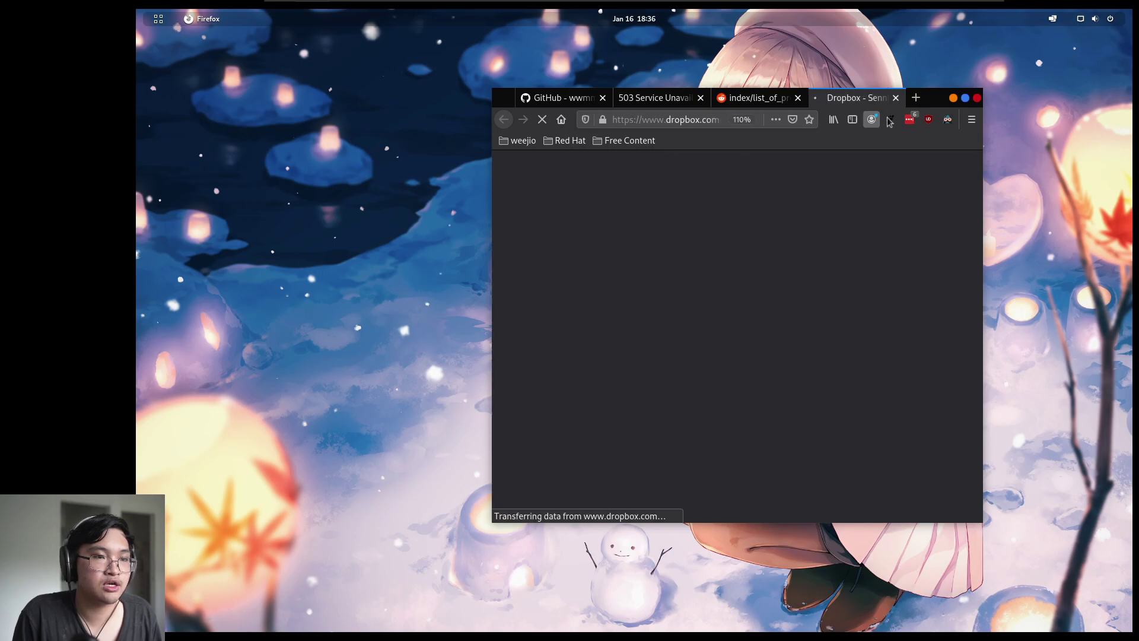
drag(930, 104, 622, 45)
scroll(401, 202, down, 10)
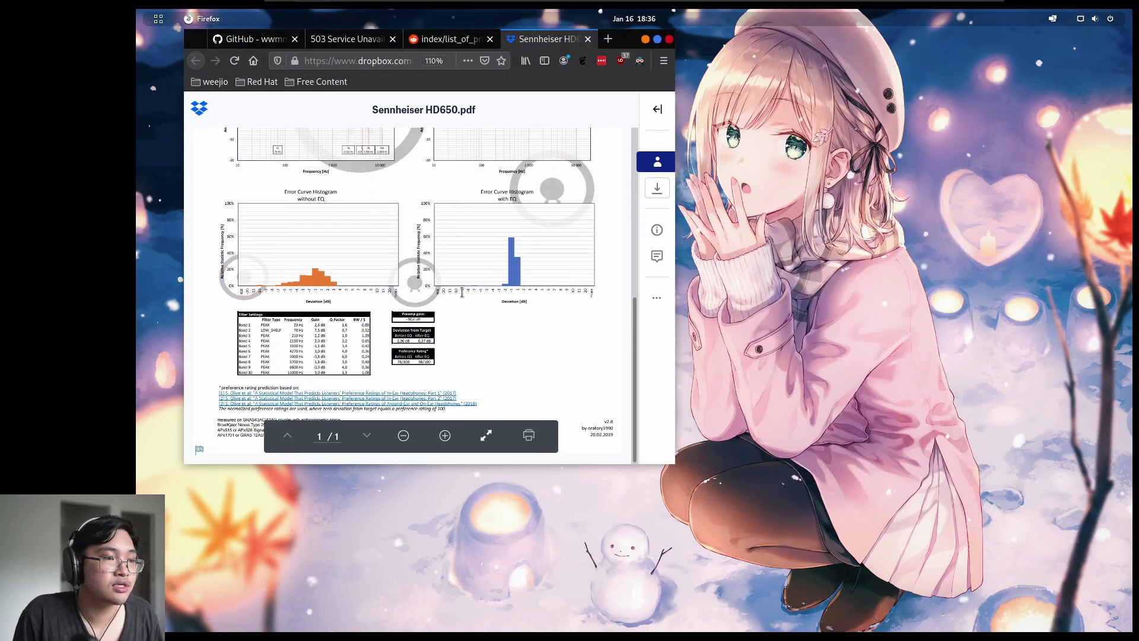
key(super)
Bring the Parametric EQ PDF forward, close the Dropbox tab, and enlarge the Document Viewer window
click(753, 462)
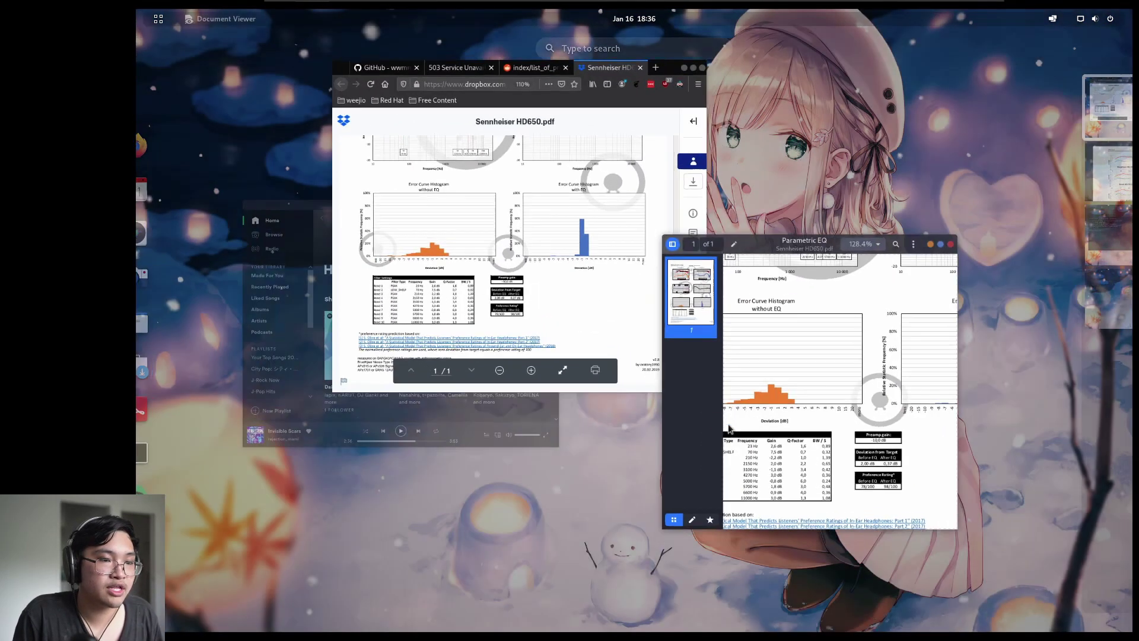
click(588, 40)
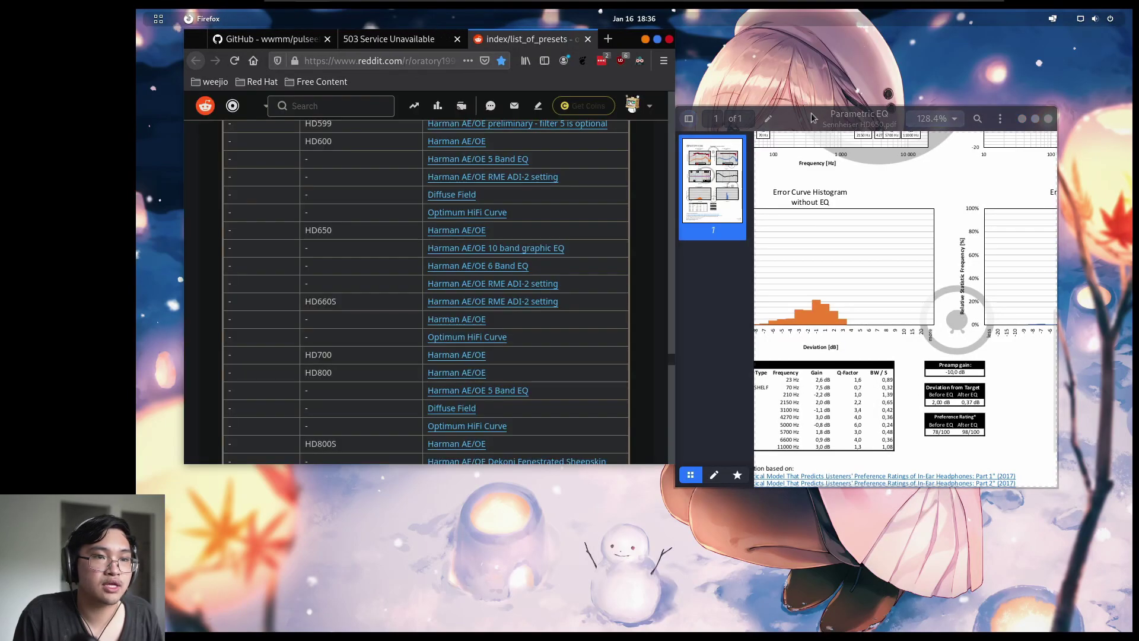
drag(814, 119, 792, 95)
drag(1036, 464, 1119, 619)
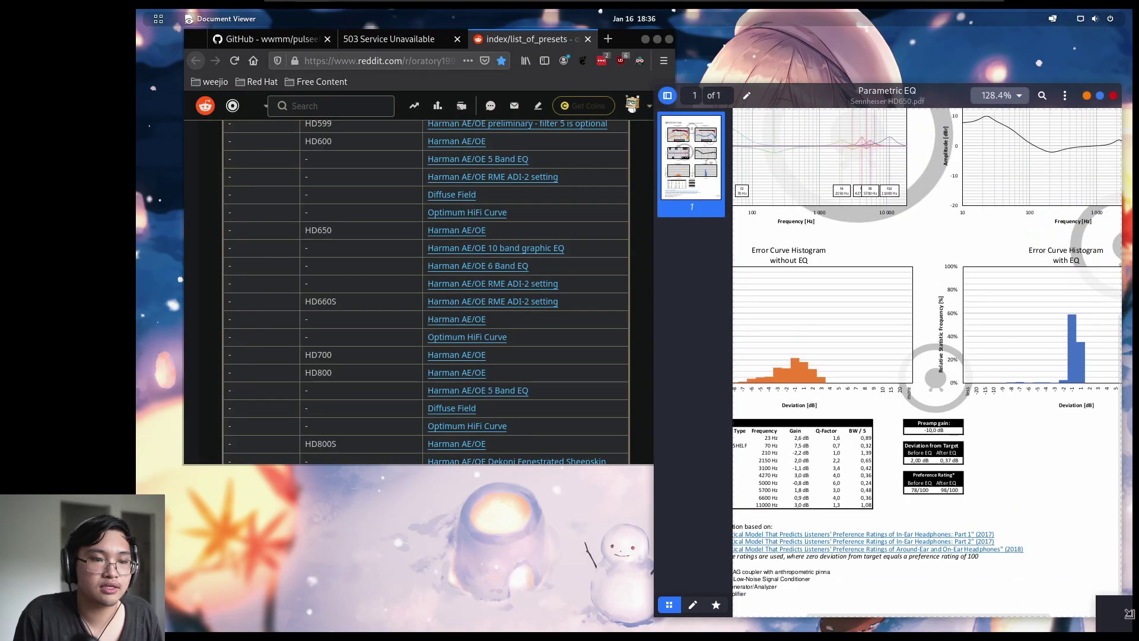
Zoom into the HD650 parametric EQ sheet and scroll around the page
scroll(854, 308, up, 5)
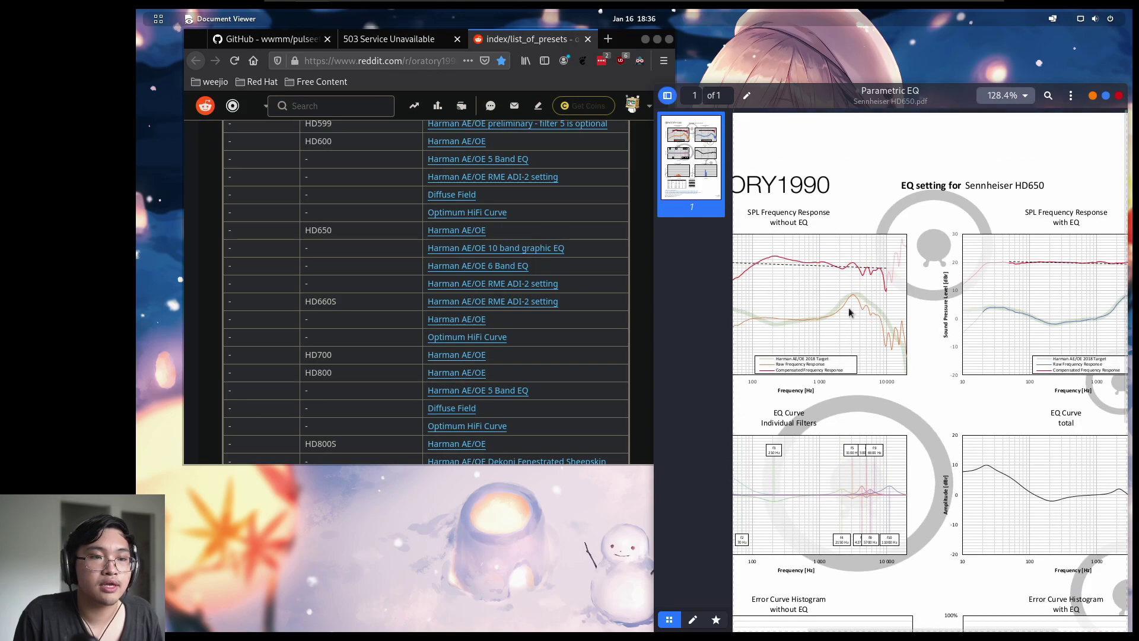
ctrl+scroll(831, 308, up, 4)
ctrl+scroll(847, 340, down, 3)
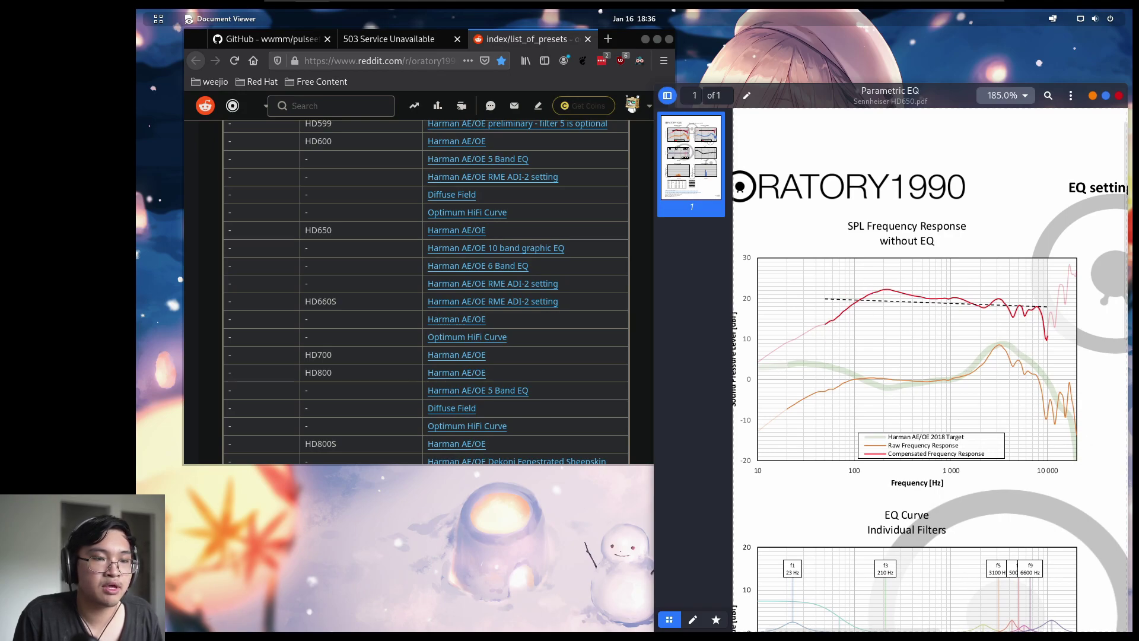
scroll(1043, 356, right, 1)
scroll(1044, 355, down, 3)
scroll(1009, 362, up, 2)
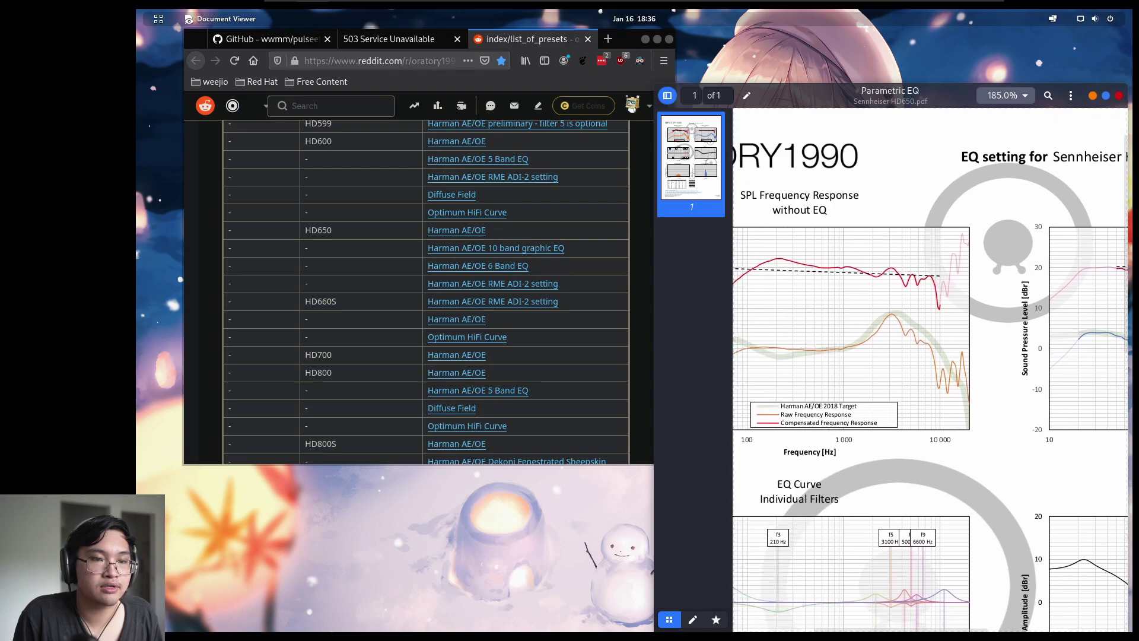
scroll(984, 371, down, 2)
scroll(983, 373, down, 3)
scroll(983, 372, right, 4)
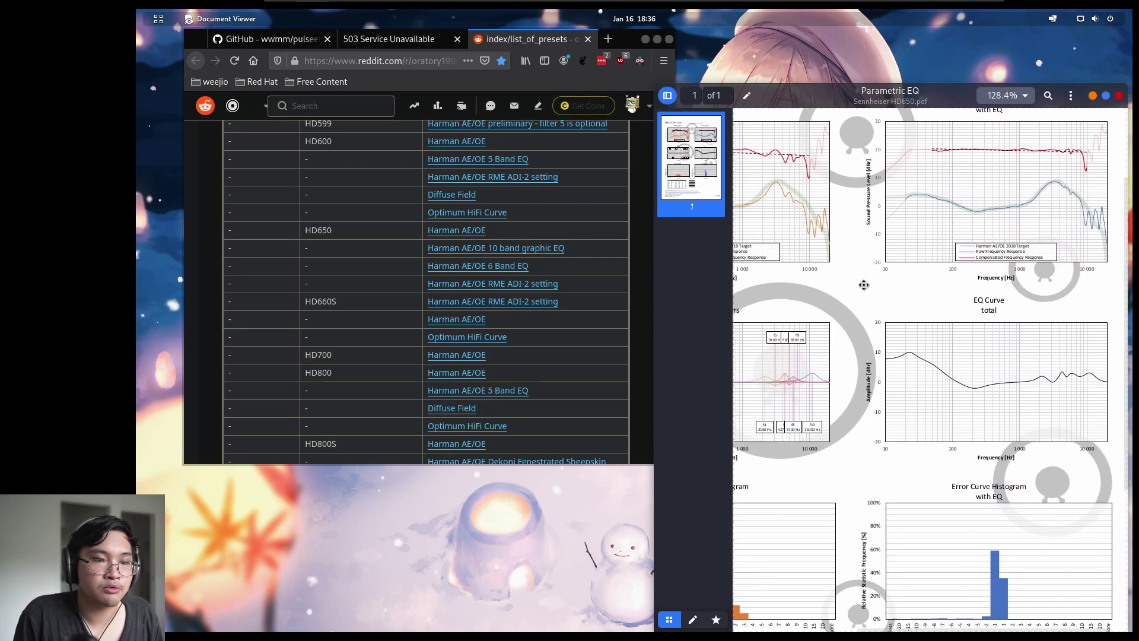
scroll(1031, 397, up, 2)
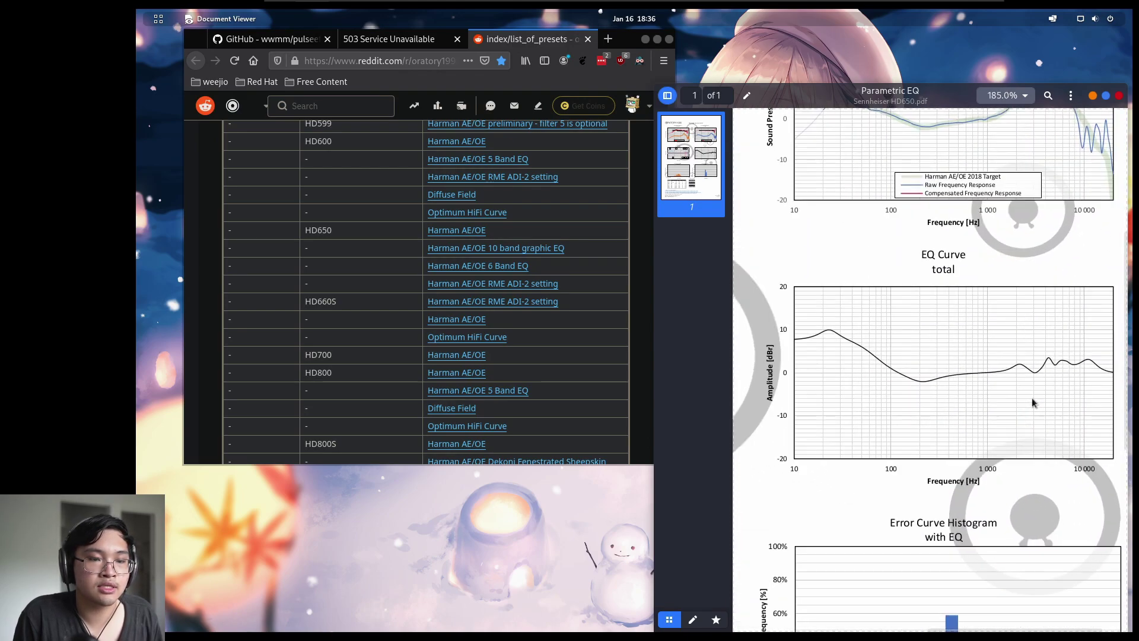
scroll(1027, 403, up, 2)
scroll(783, 370, down, 4)
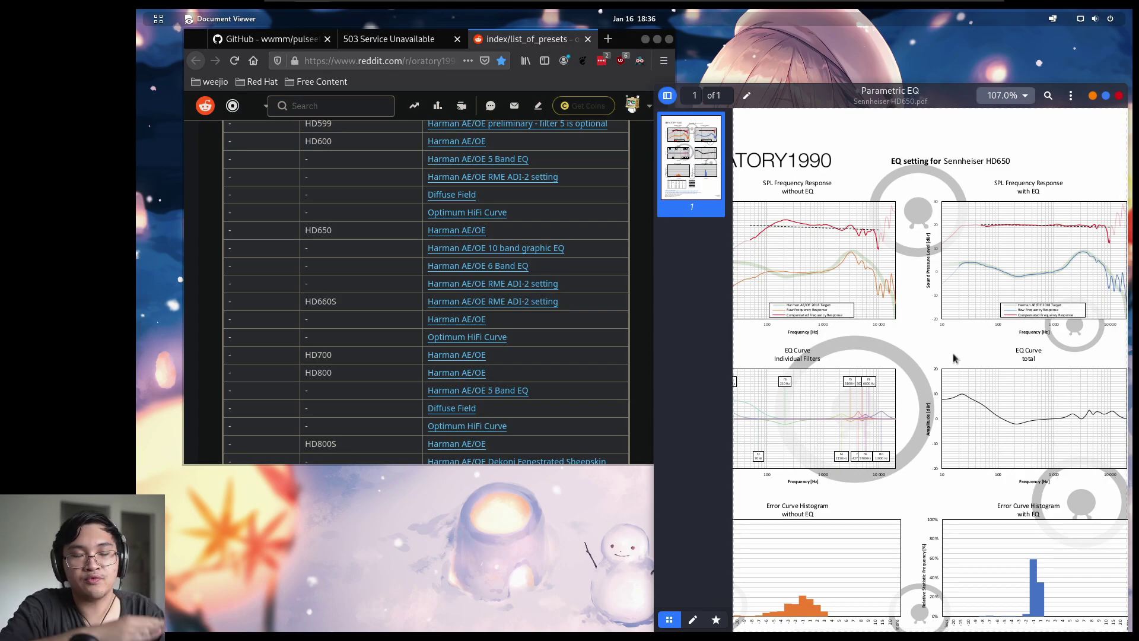
scroll(954, 358, up, 3)
Pan past the SPL and EQ curve charts to the ten-band Filter Settings table
drag(1002, 433, 974, 348)
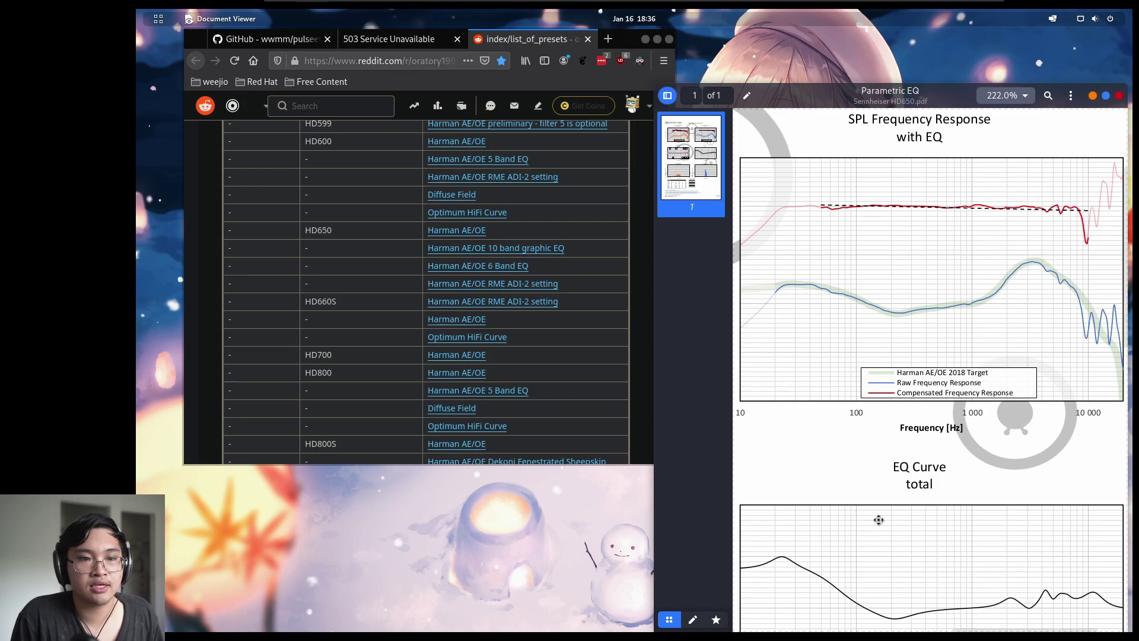
drag(877, 518, 893, 472)
scroll(867, 521, down, 5)
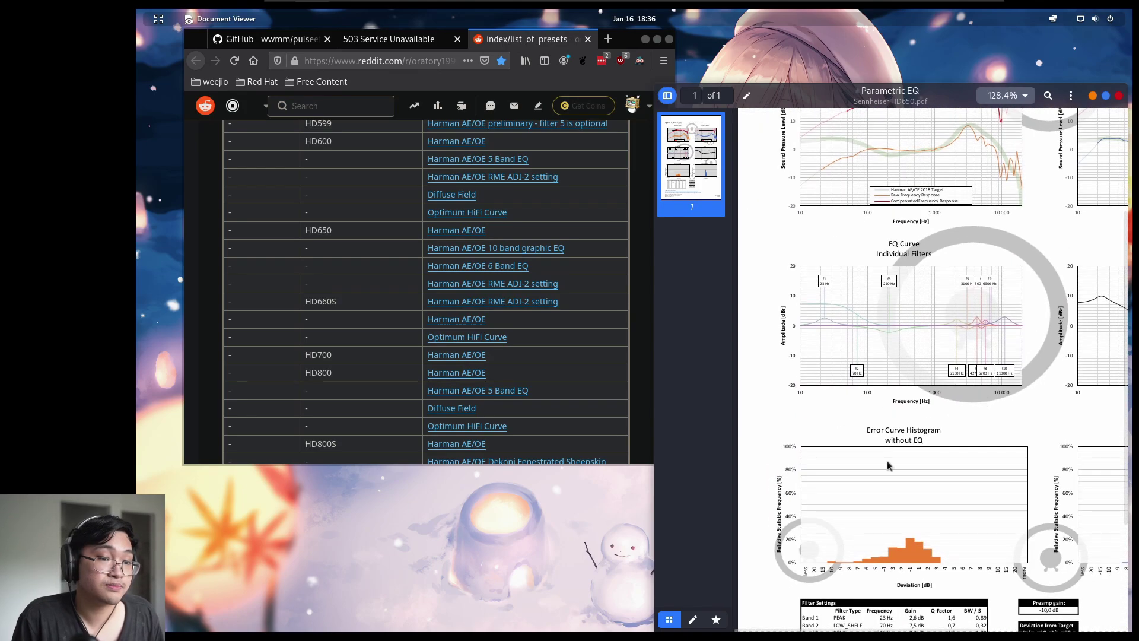
scroll(922, 472, up, 5)
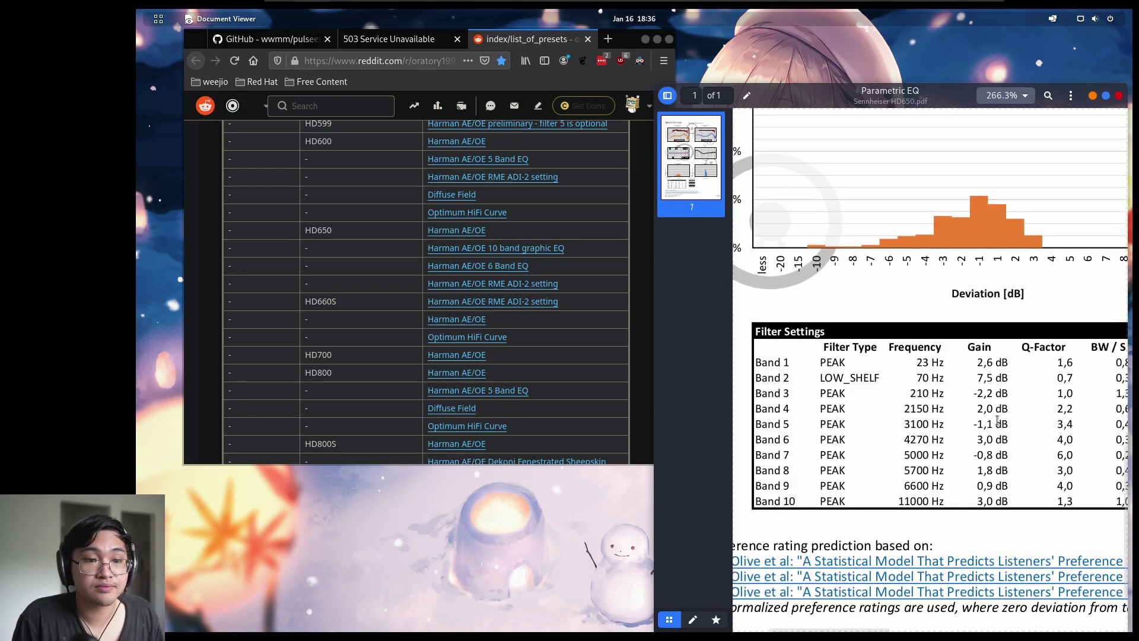
drag(1005, 458, 983, 425)
scroll(983, 426, down, 3)
scroll(899, 415, up, 3)
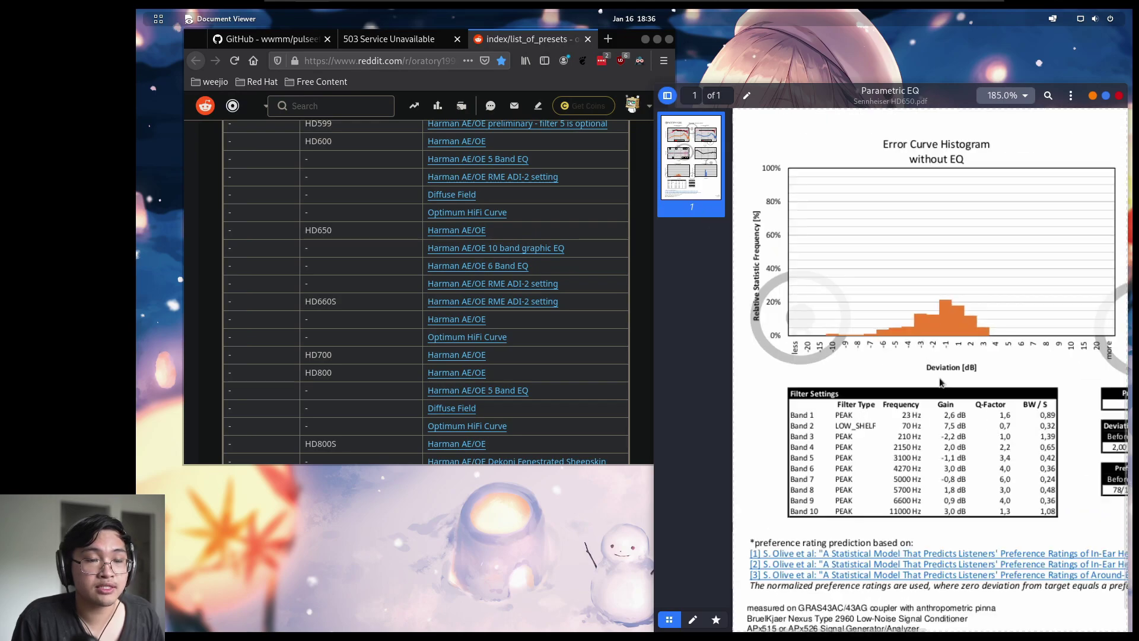
scroll(949, 356, down, 2)
drag(1045, 271, 994, 306)
scroll(950, 356, right, 1)
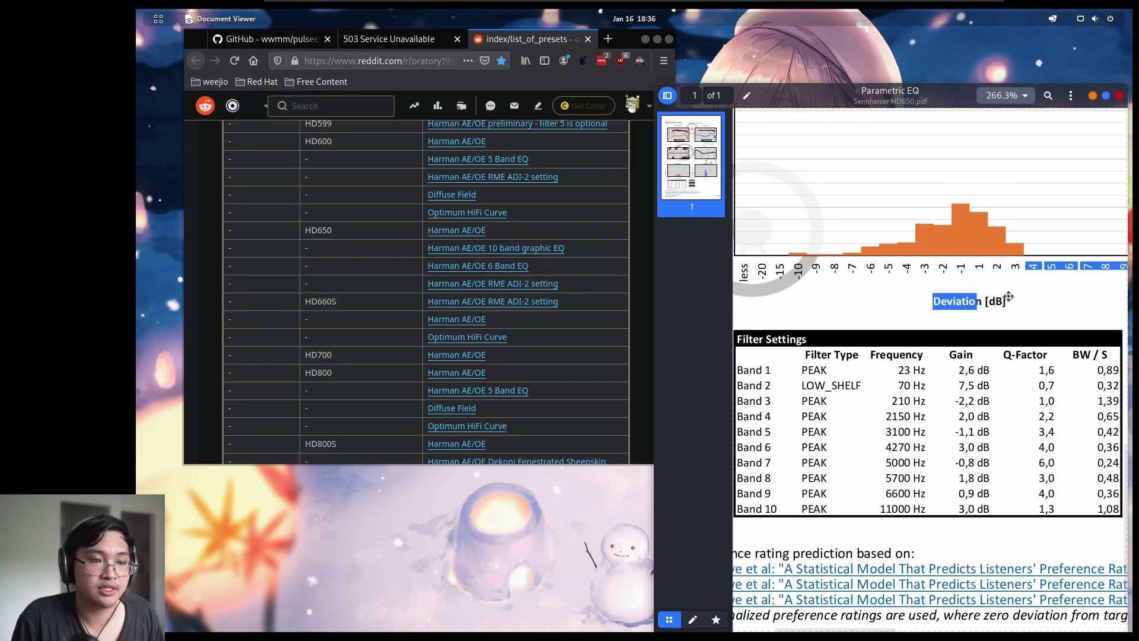
scroll(904, 312, down, 2)
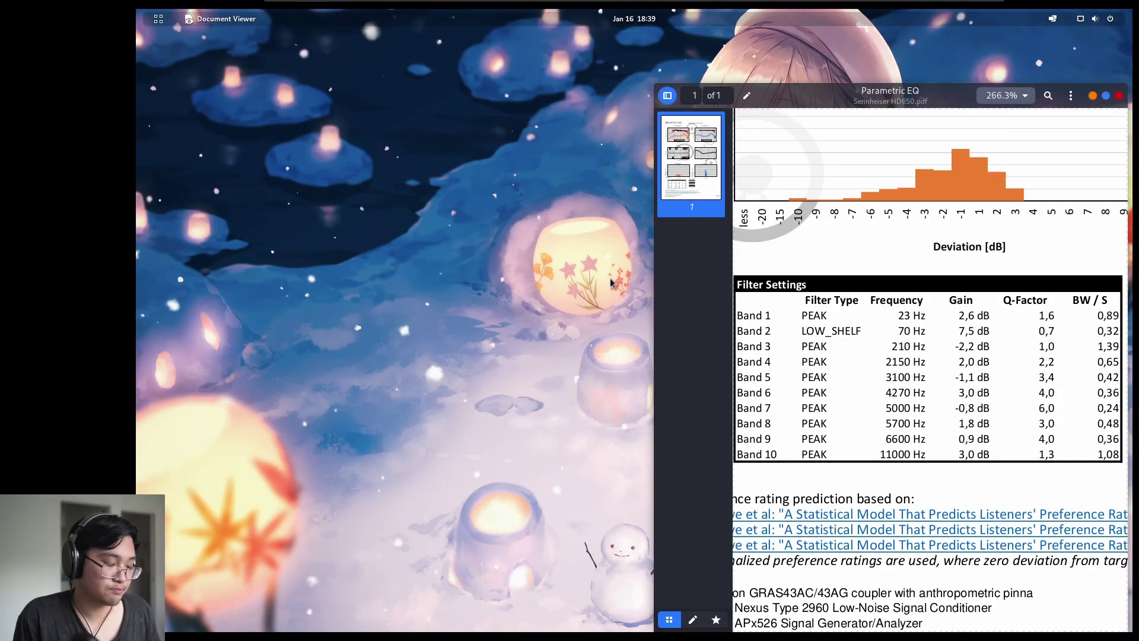
Launch PulseEffects via a 'pul' search and show the Equalizer band sliders
key(super)
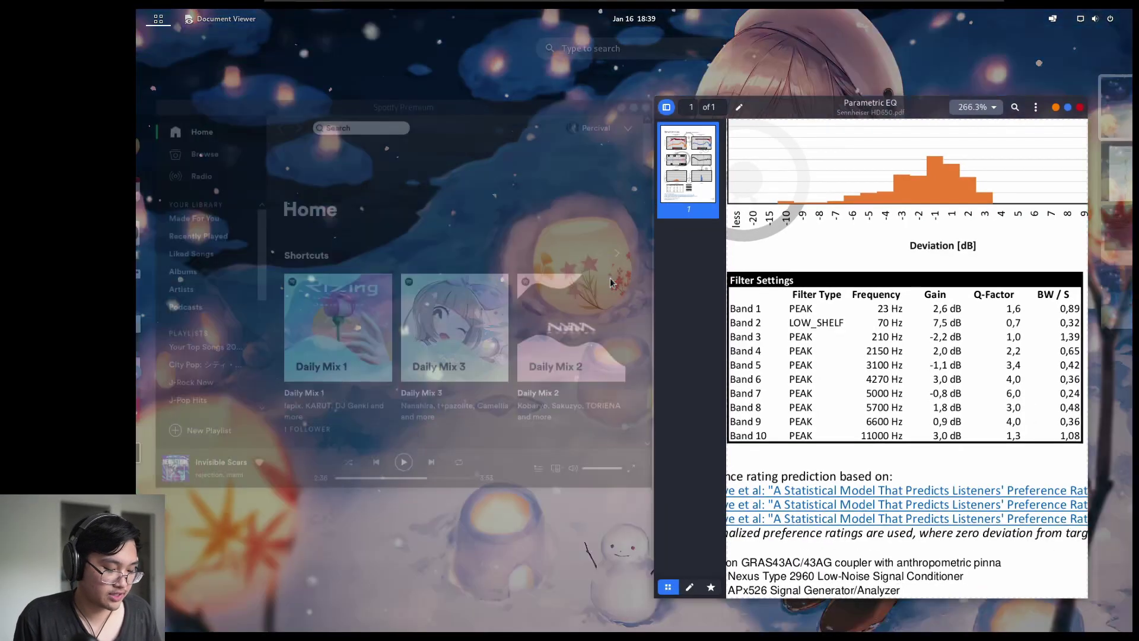
text(pul)
click(648, 115)
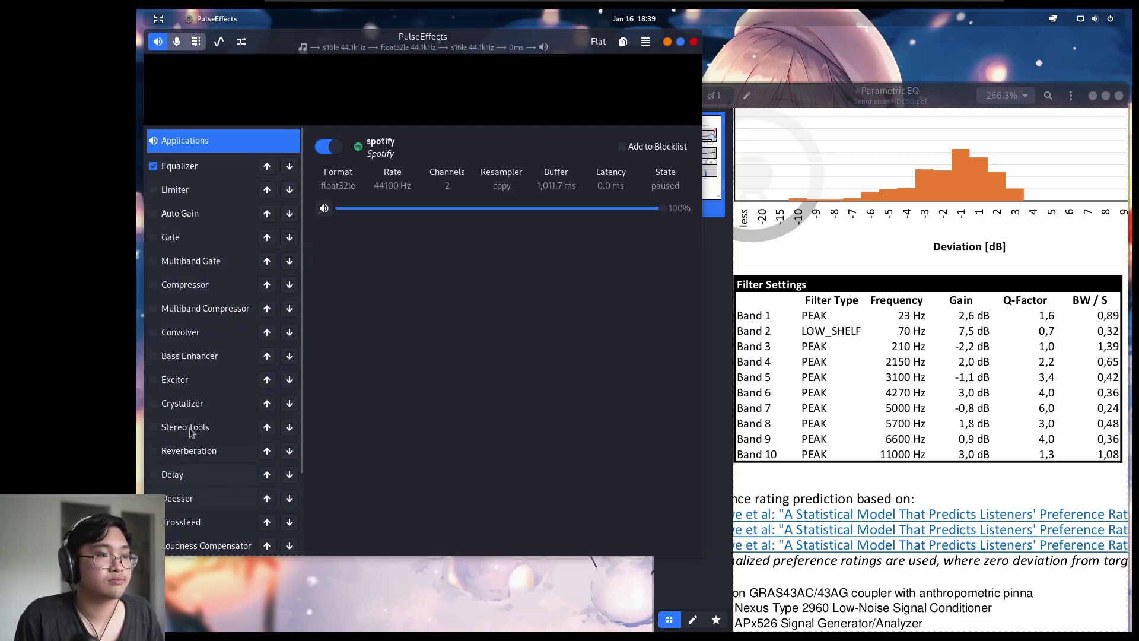
click(193, 166)
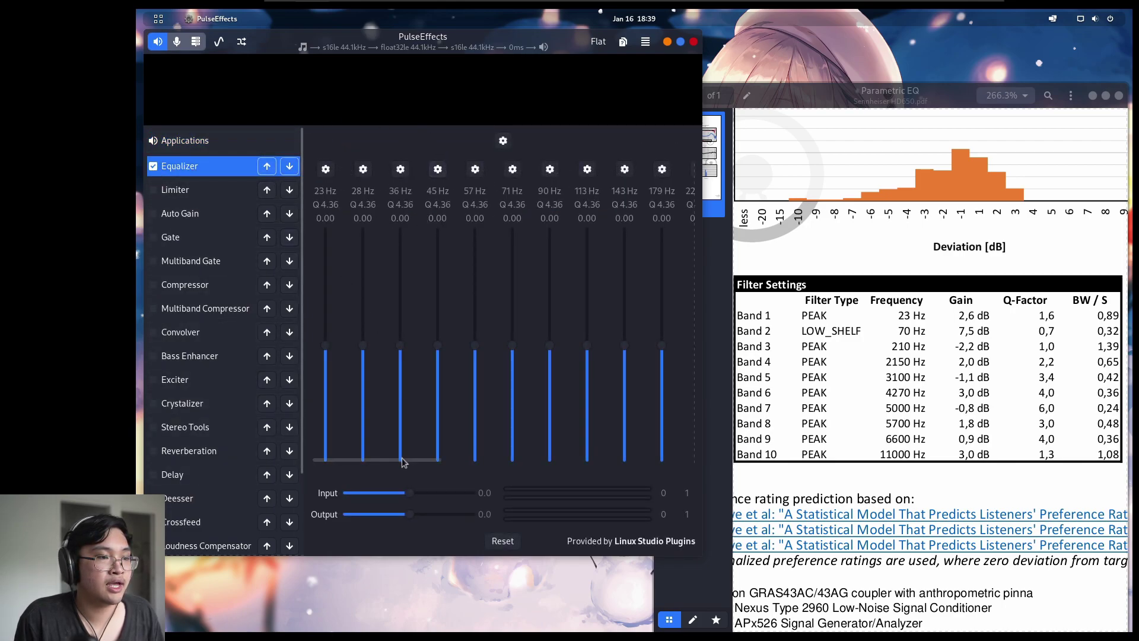
Turn off Start Service at Login in the PulseEffects preferences
drag(401, 462, 382, 474)
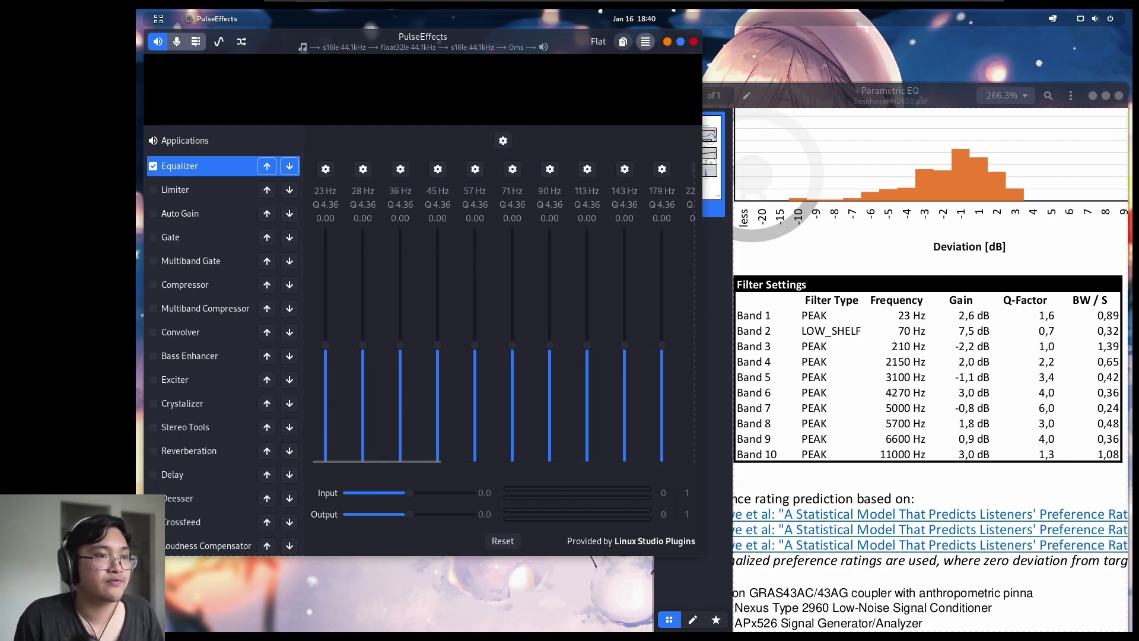
click(645, 41)
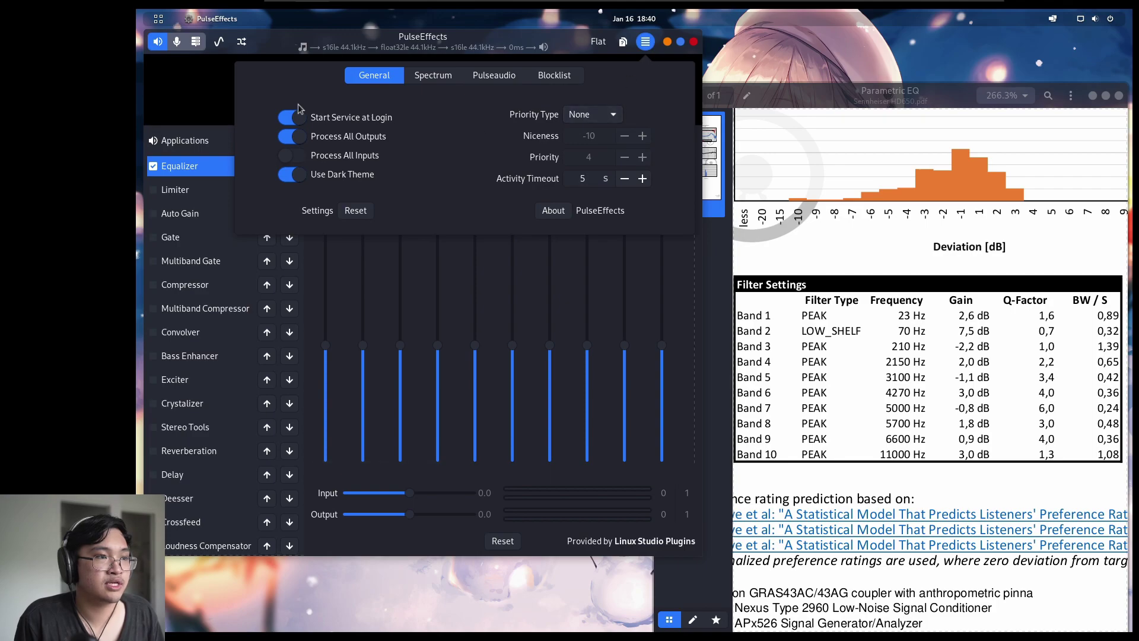
click(300, 122)
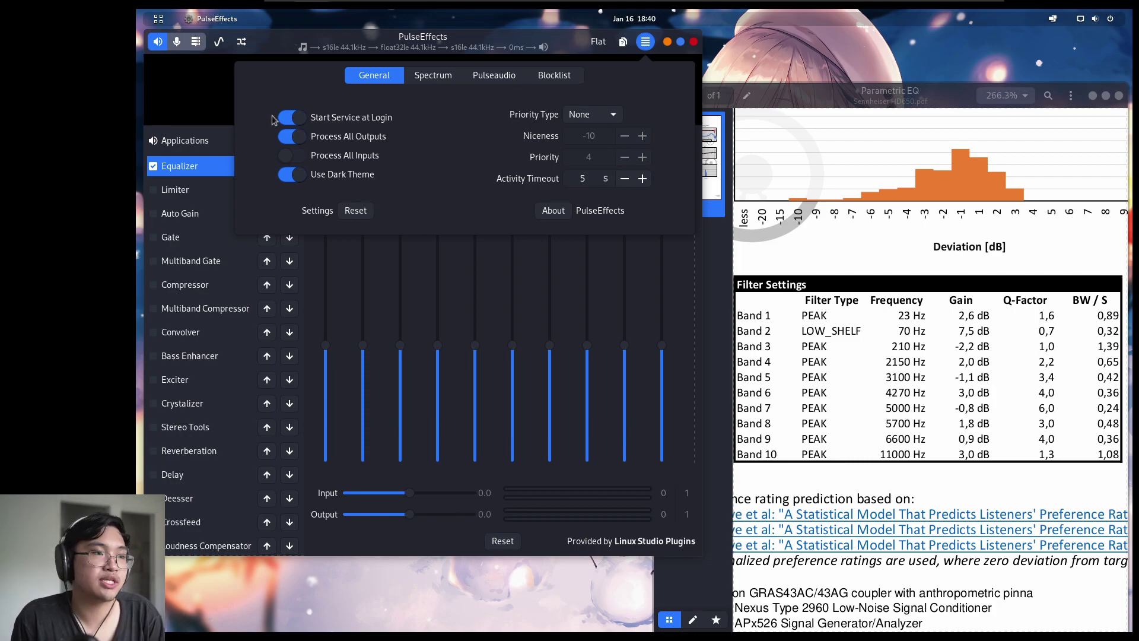
key(Escape)
Change the equalizer band count from 30 to 12, spanning 23 Hz to 284 Hz
click(503, 142)
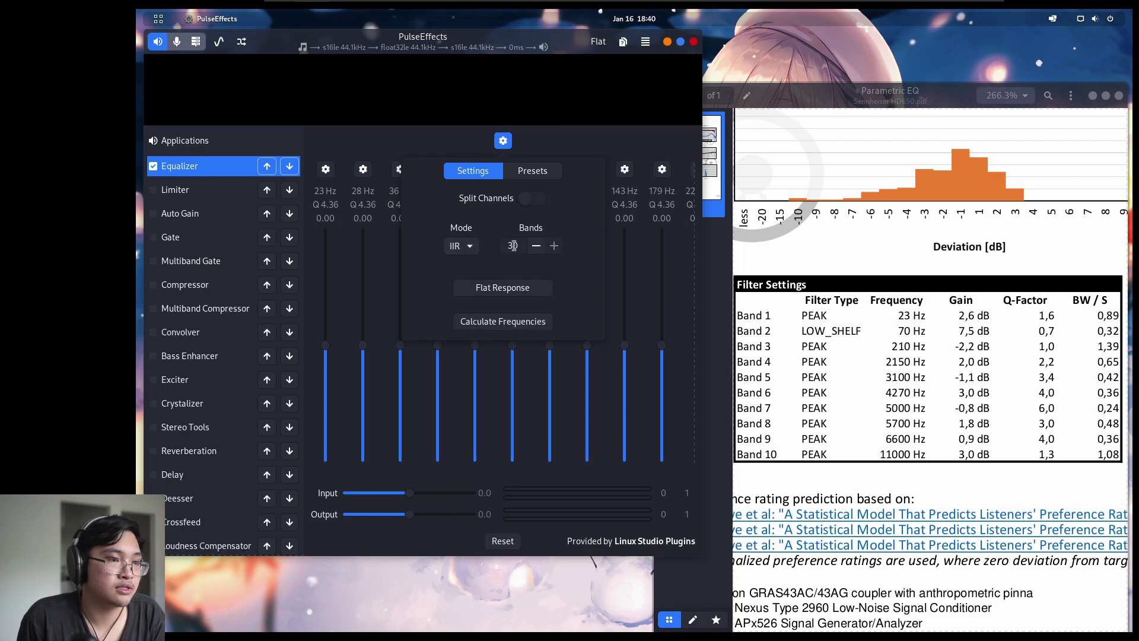
click(505, 147)
click(503, 142)
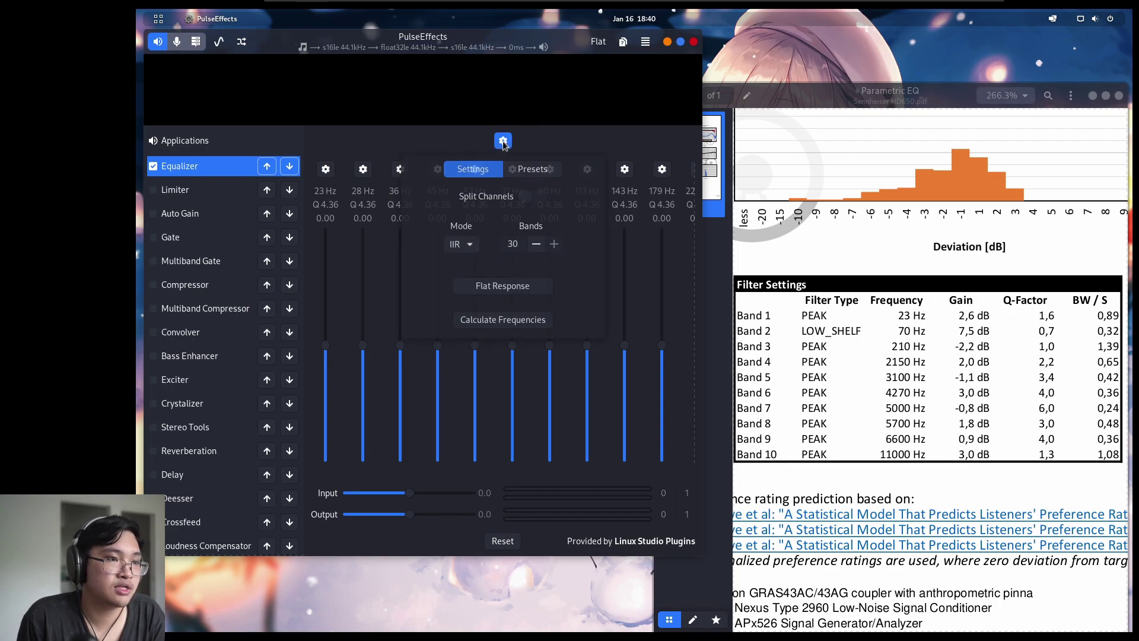
click(511, 245)
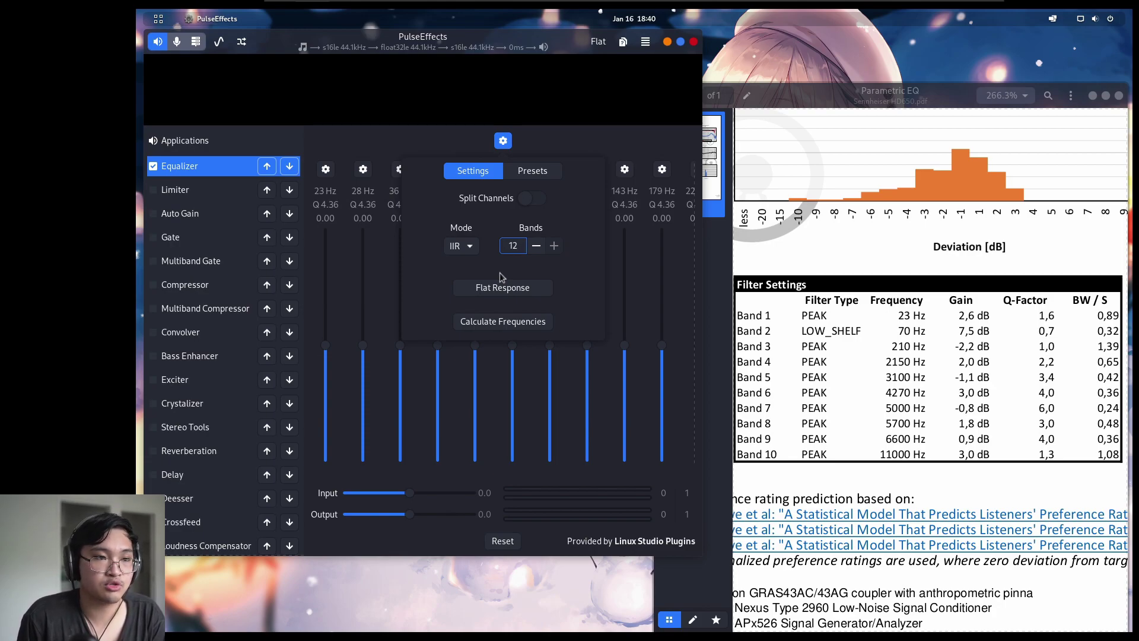
key(Return)
click(417, 143)
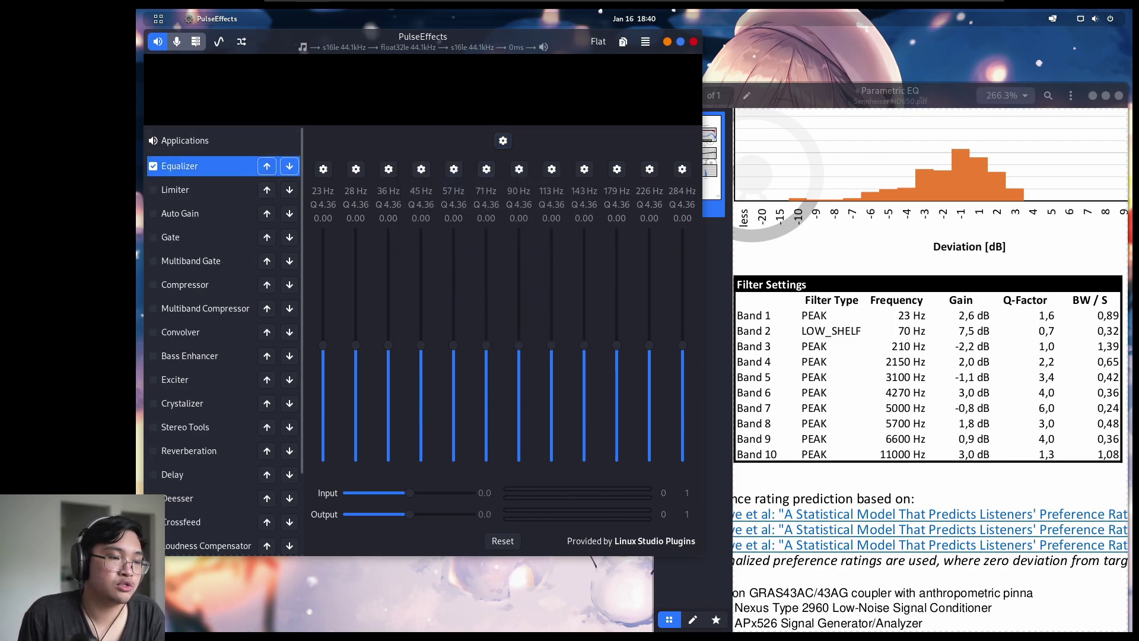
Compare Band 1's Filter Settings values in the PDF with PulseEffects
drag(799, 315, 1121, 460)
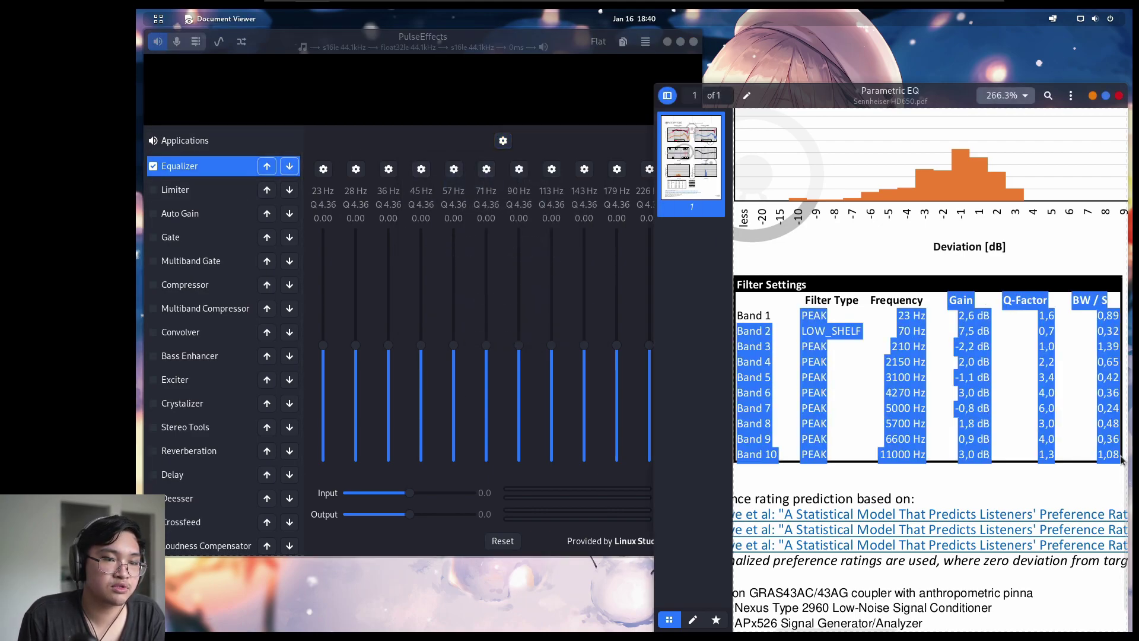
click(1069, 446)
click(427, 131)
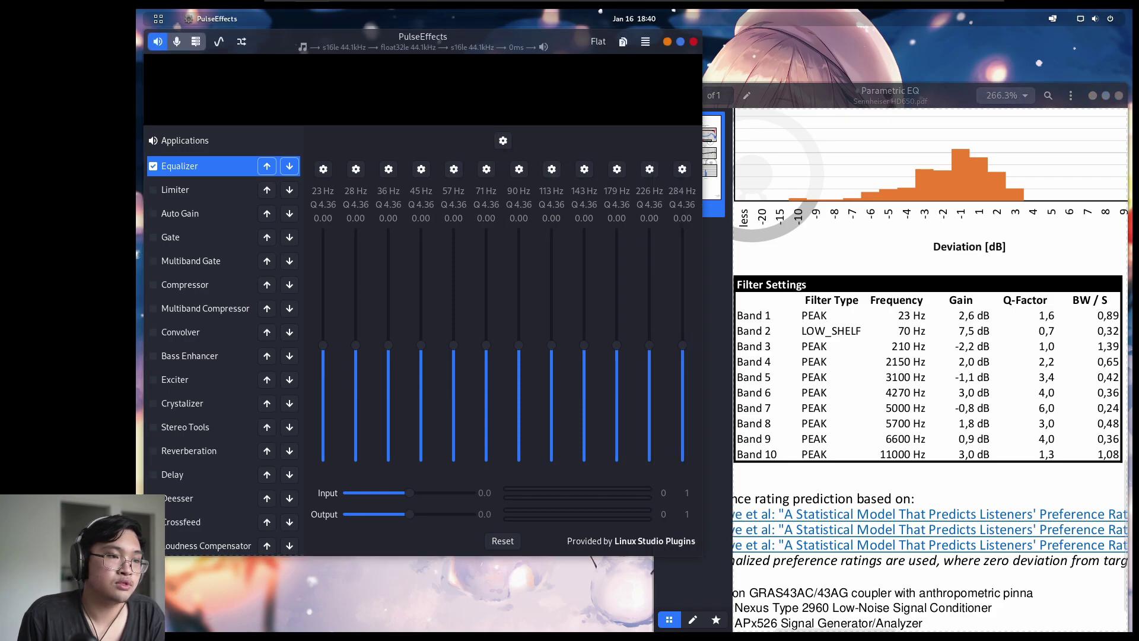
click(777, 322)
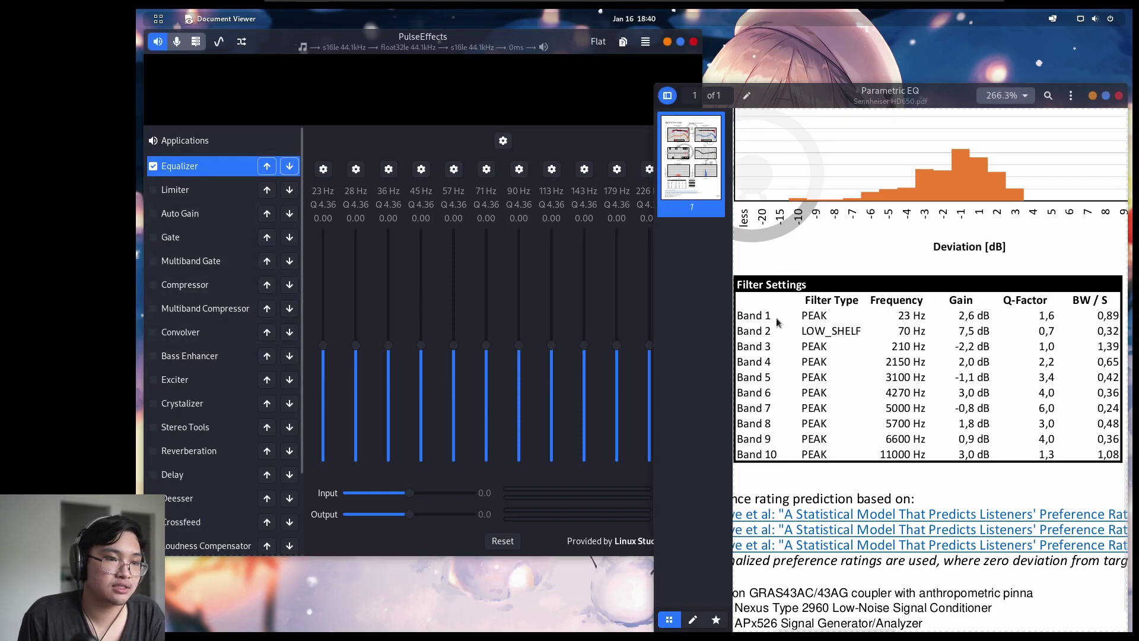
scroll(807, 302, right, 1)
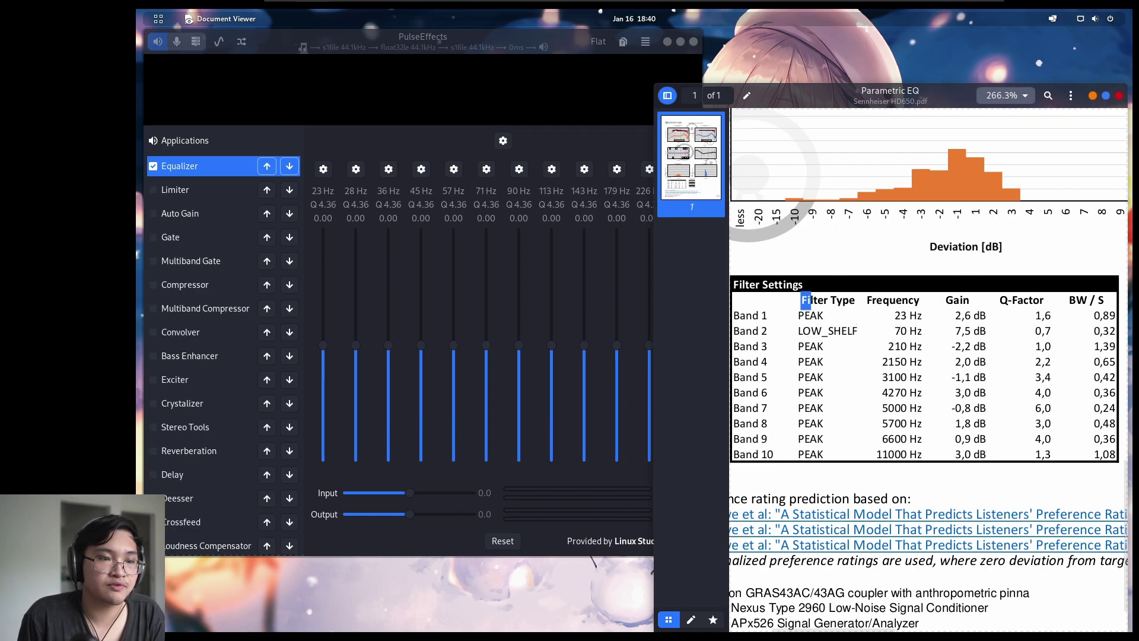
click(330, 171)
Keep band 1 as a 23 Hz Bell filter and set its gain to +2.60 dB
click(328, 170)
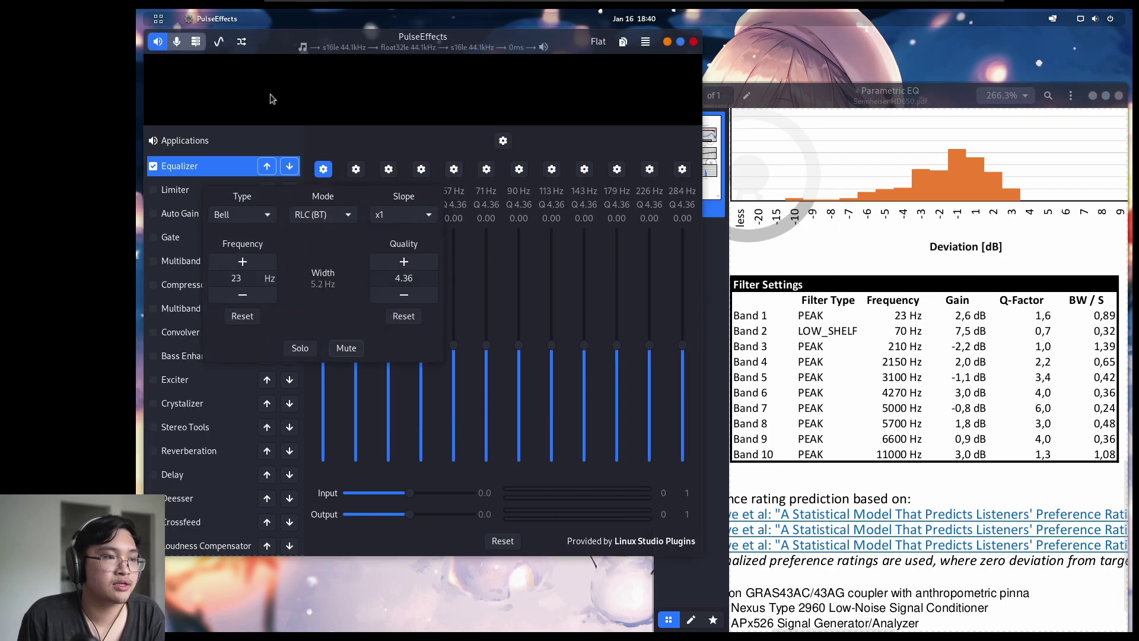
click(251, 216)
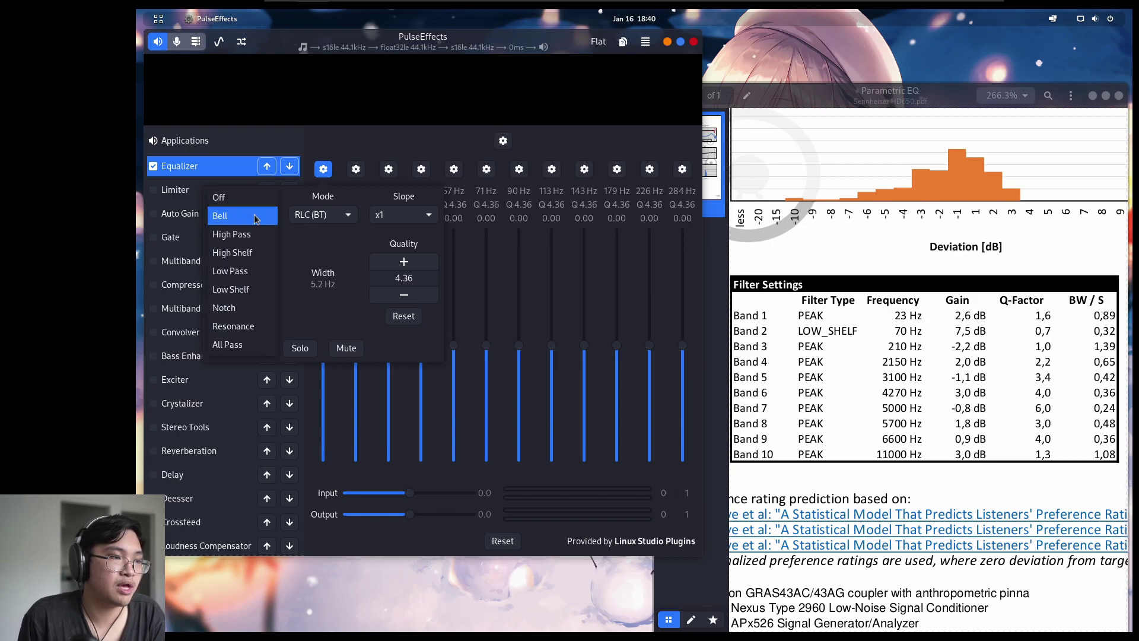
click(255, 217)
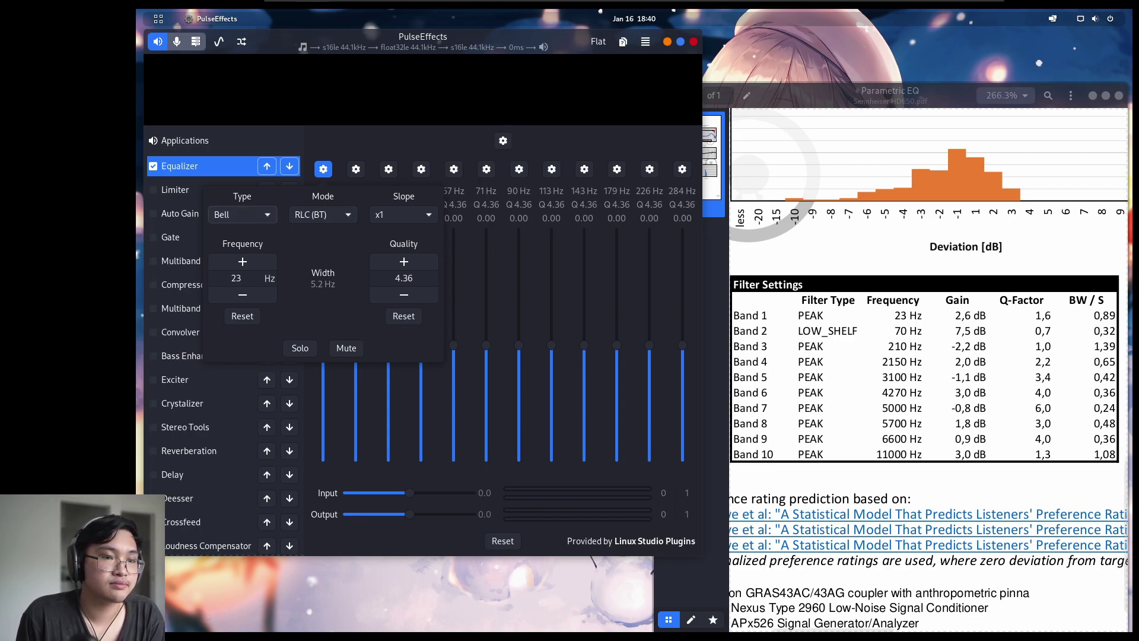
double_click(237, 278)
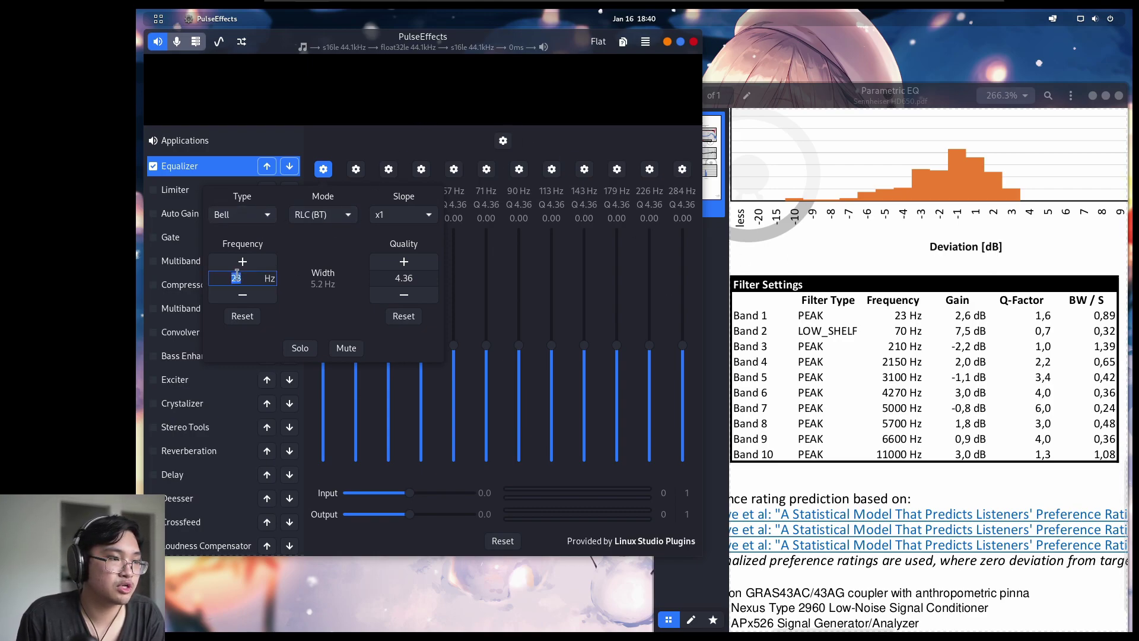
key(Escape)
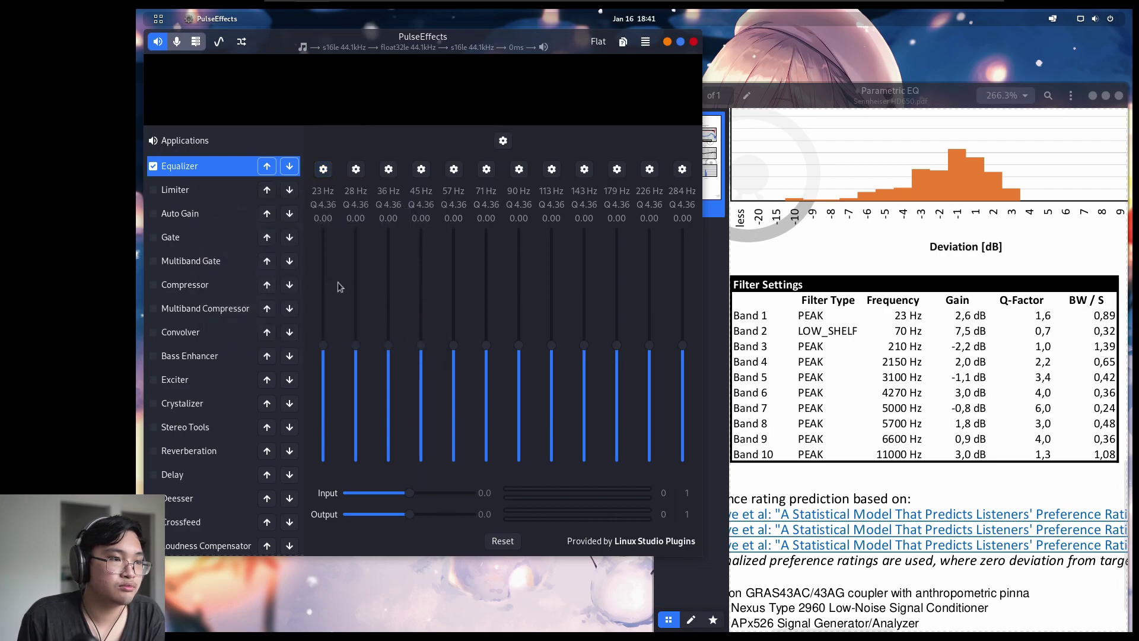
mouse_move(323, 355)
mouse_down()
mouse_move(325, 321)
mouse_move(326, 334)
mouse_up()
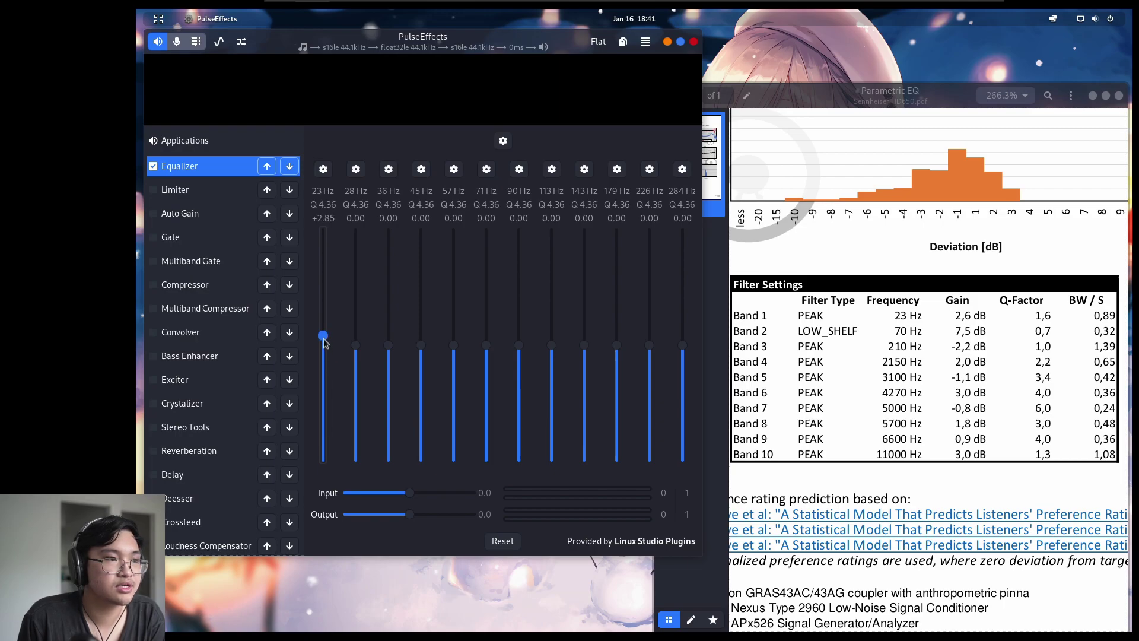
drag(325, 336, 326, 344)
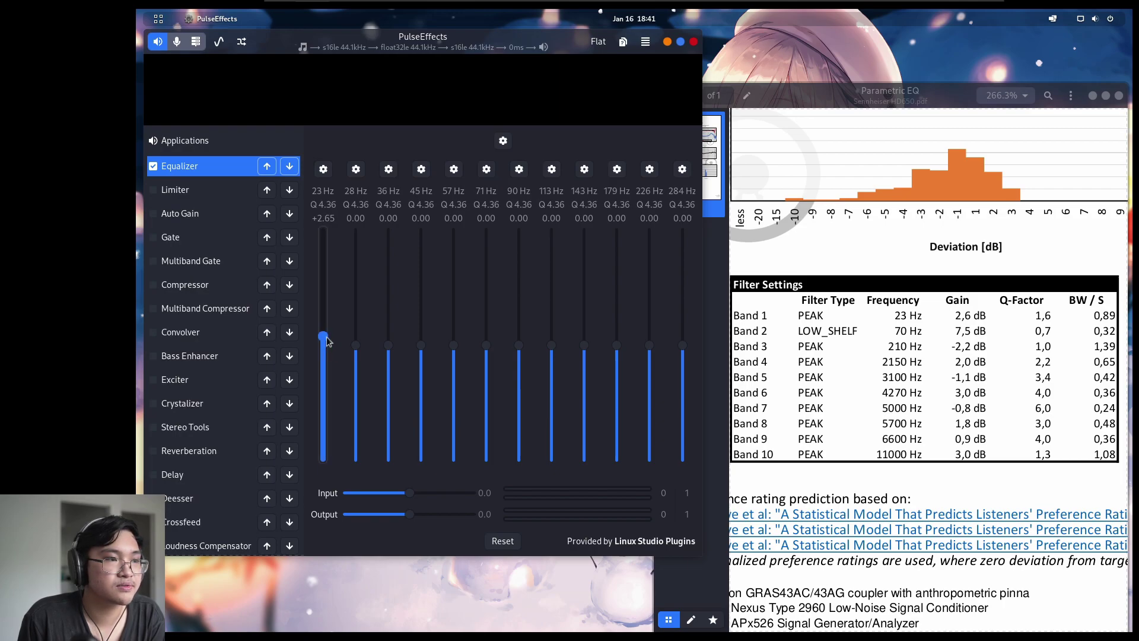
Set the 23 Hz band's quality to 1.60
click(324, 169)
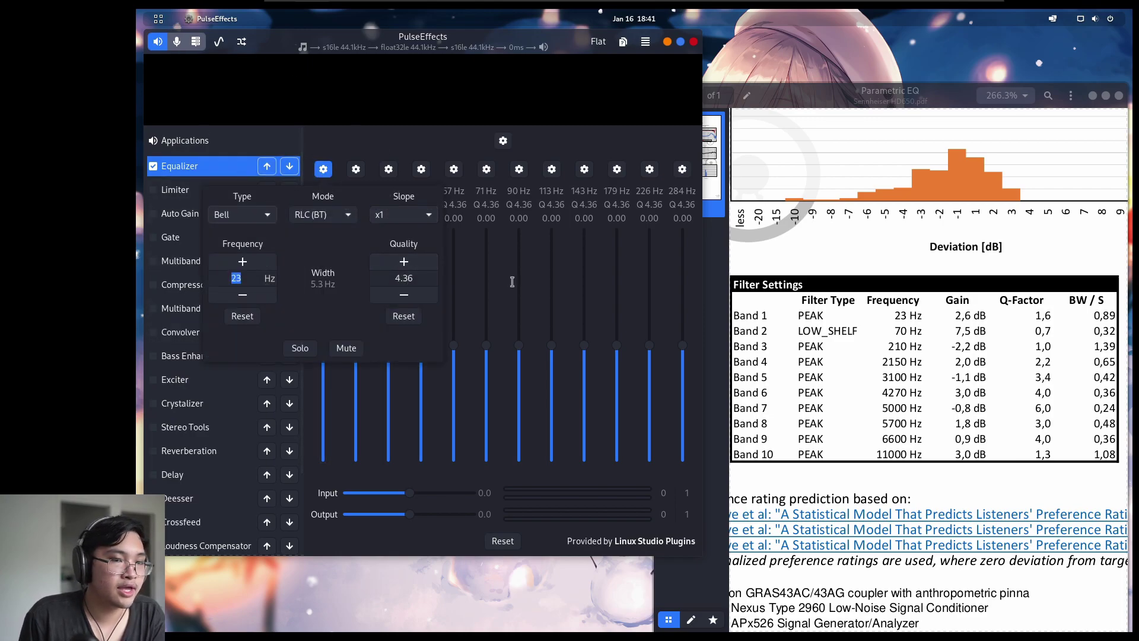
click(422, 278)
double_click(422, 278)
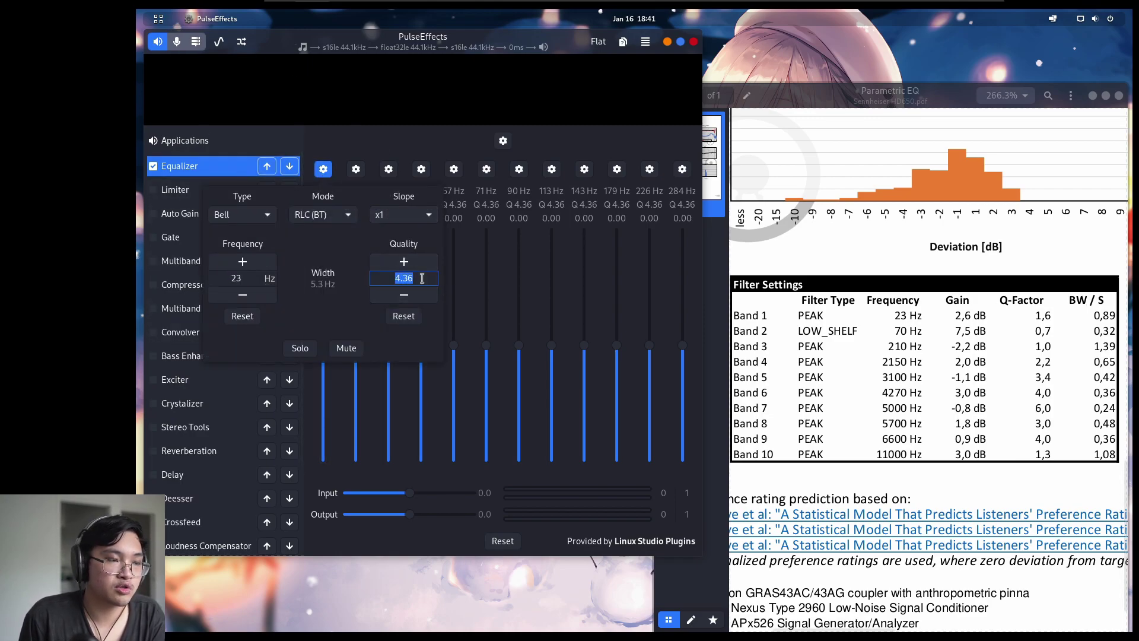
text(21)
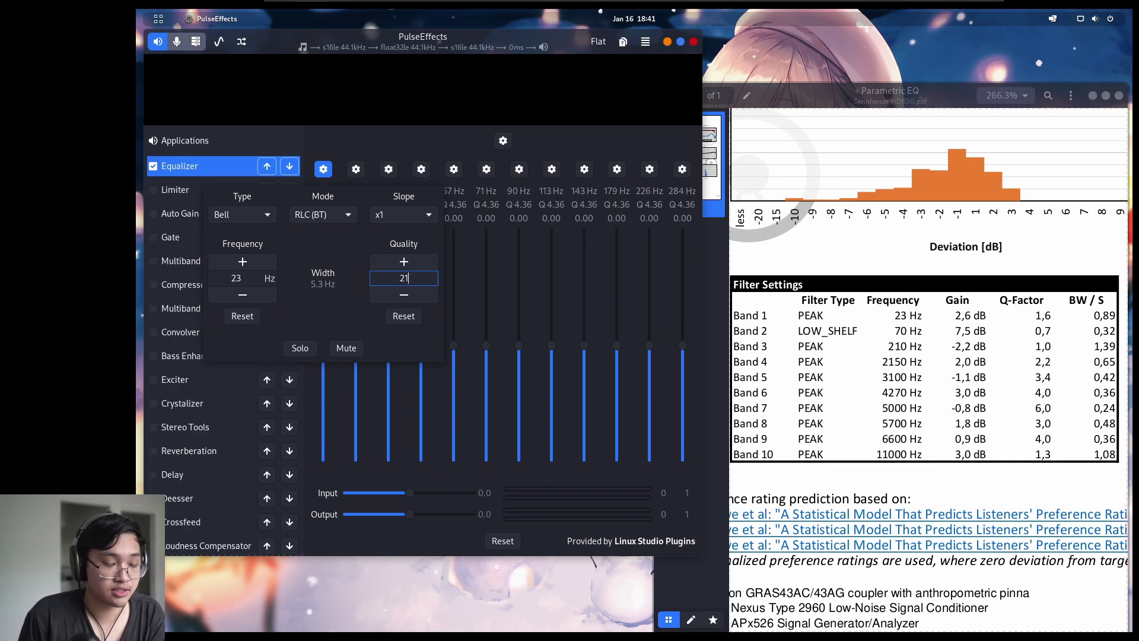
text(6)
key(Return)
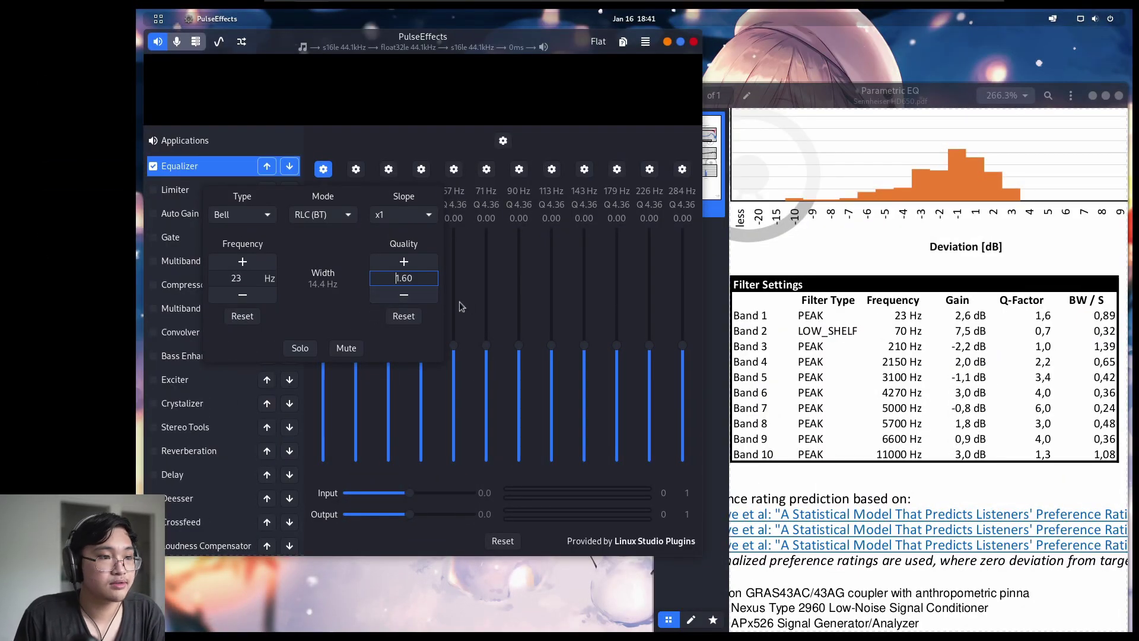
click(460, 302)
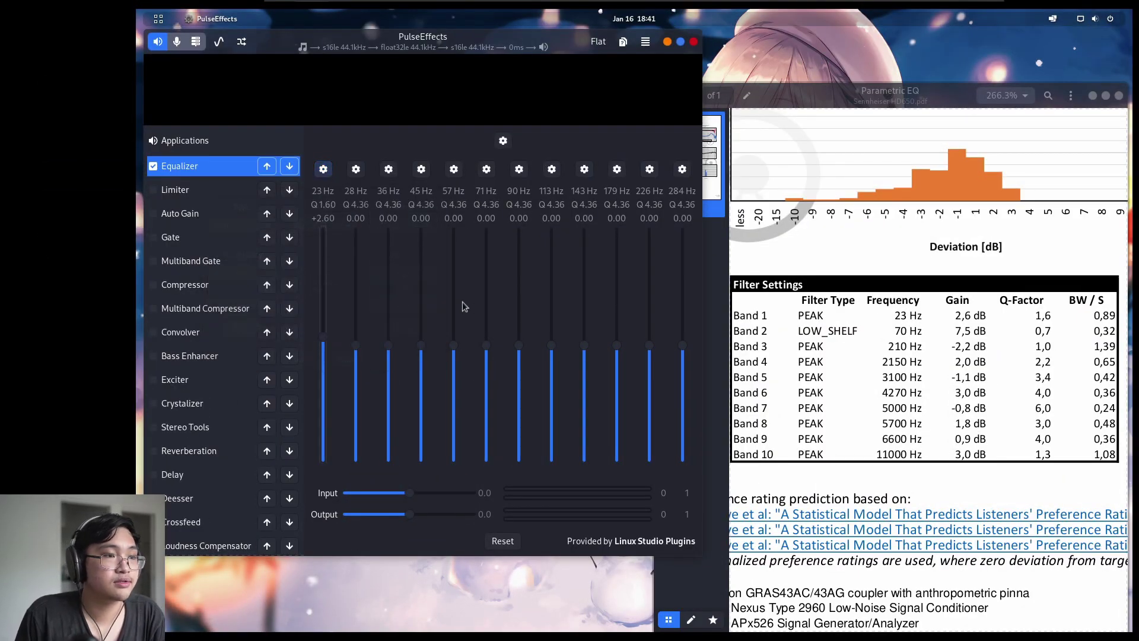
Make the second band a Low Shelf filter at 70 Hz with quality 0.70
click(357, 170)
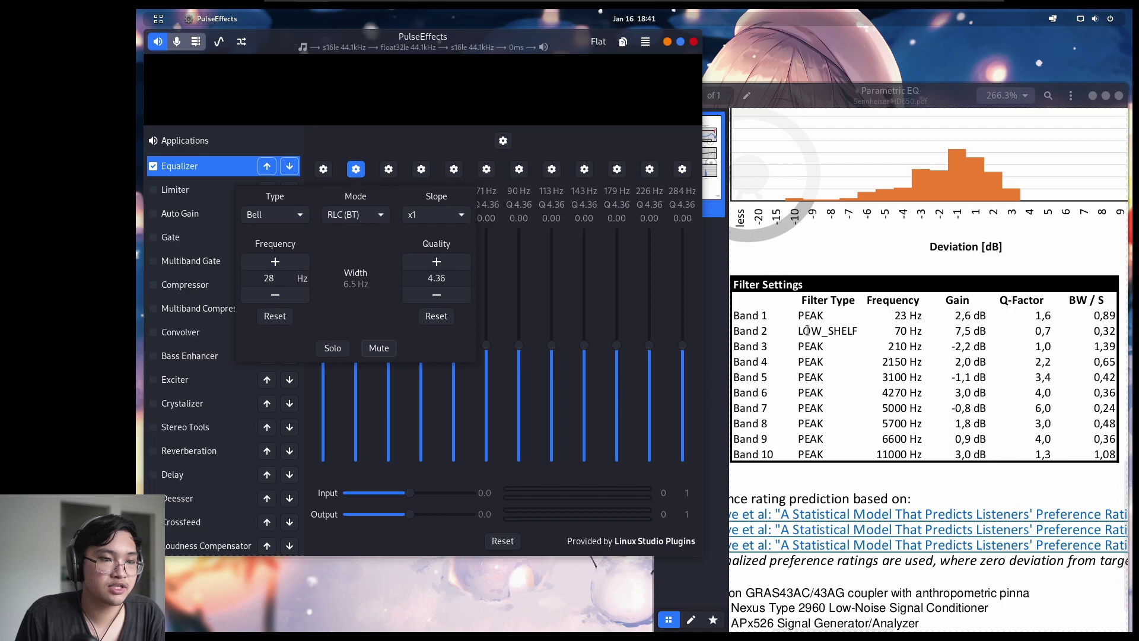
click(279, 214)
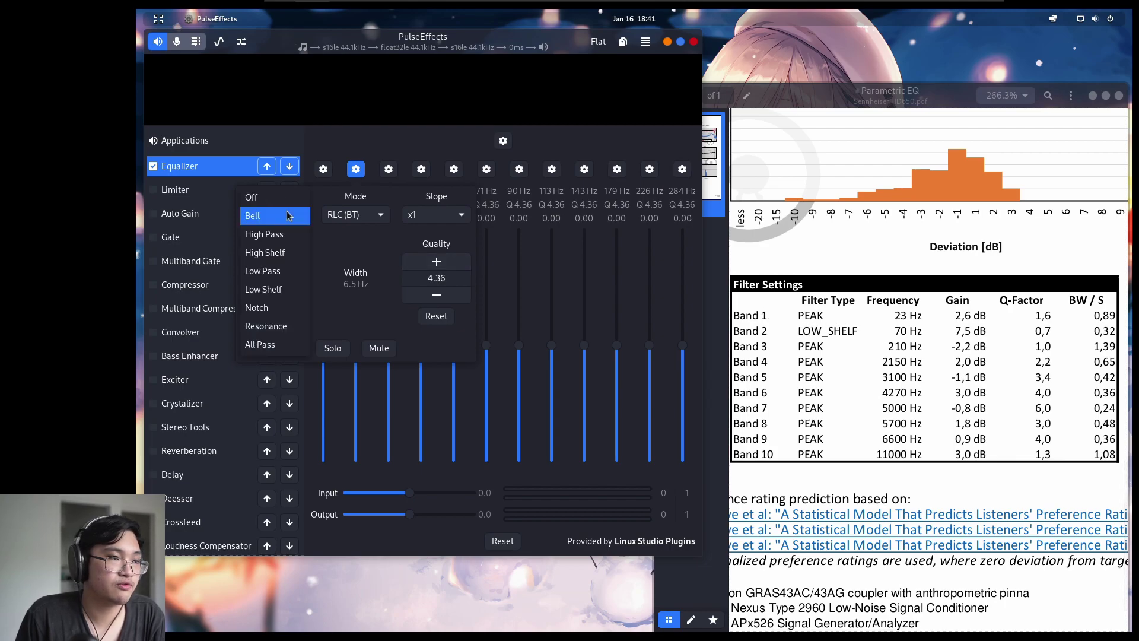
click(267, 287)
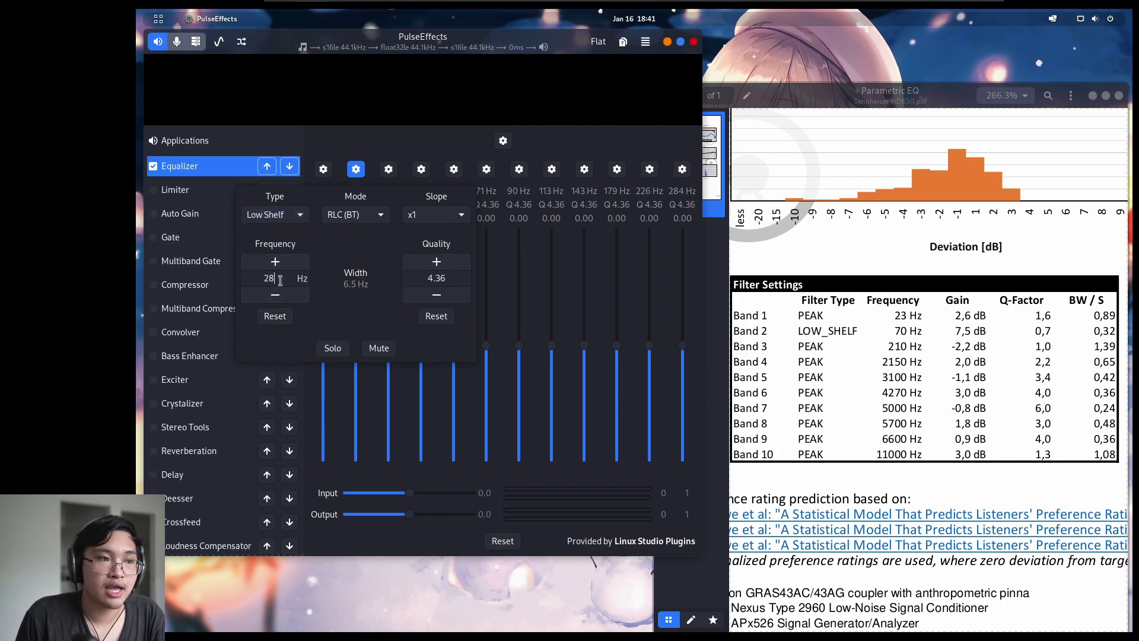
double_click(280, 278)
text(70)
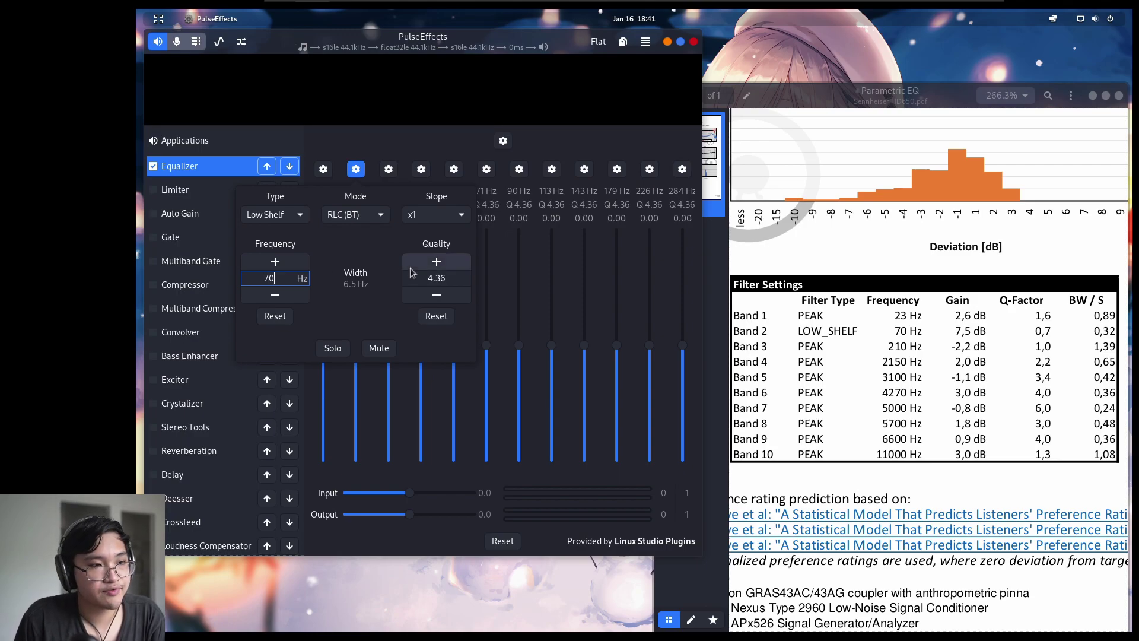
double_click(453, 283)
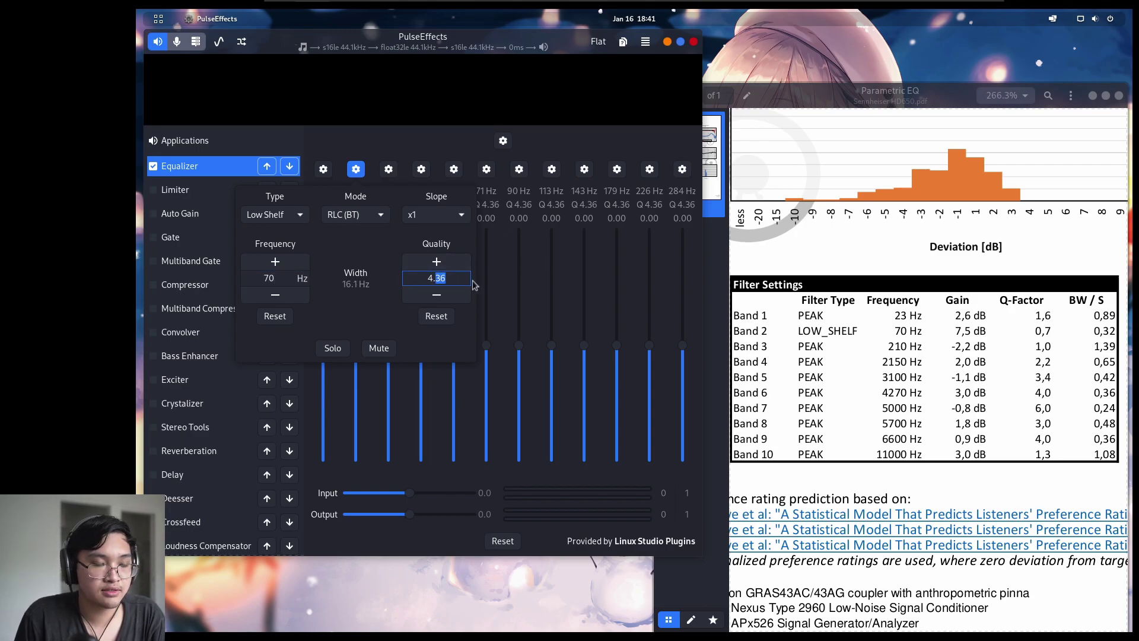
key(BackSpace)
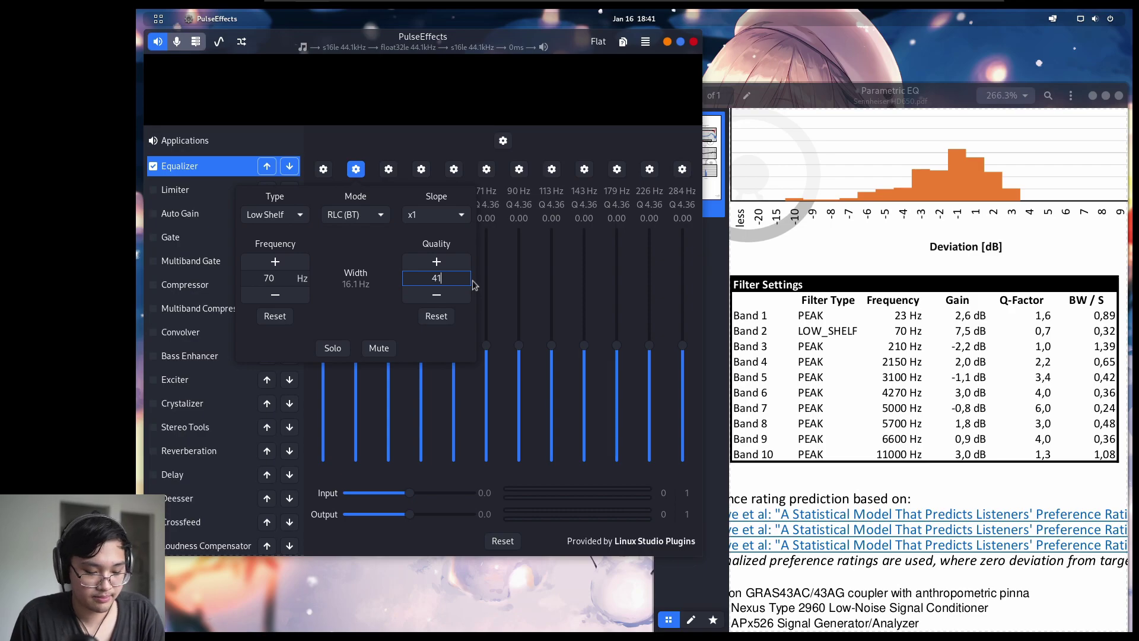
key(BackSpace)
key(BackSpace)
text(0.7)
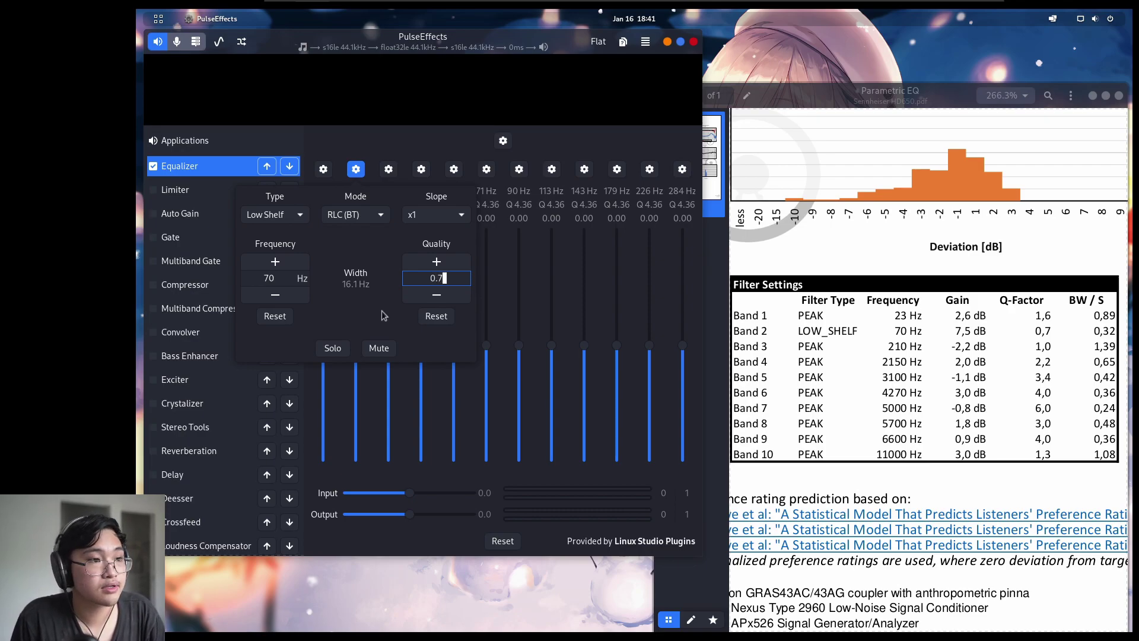
key(Return)
click(453, 140)
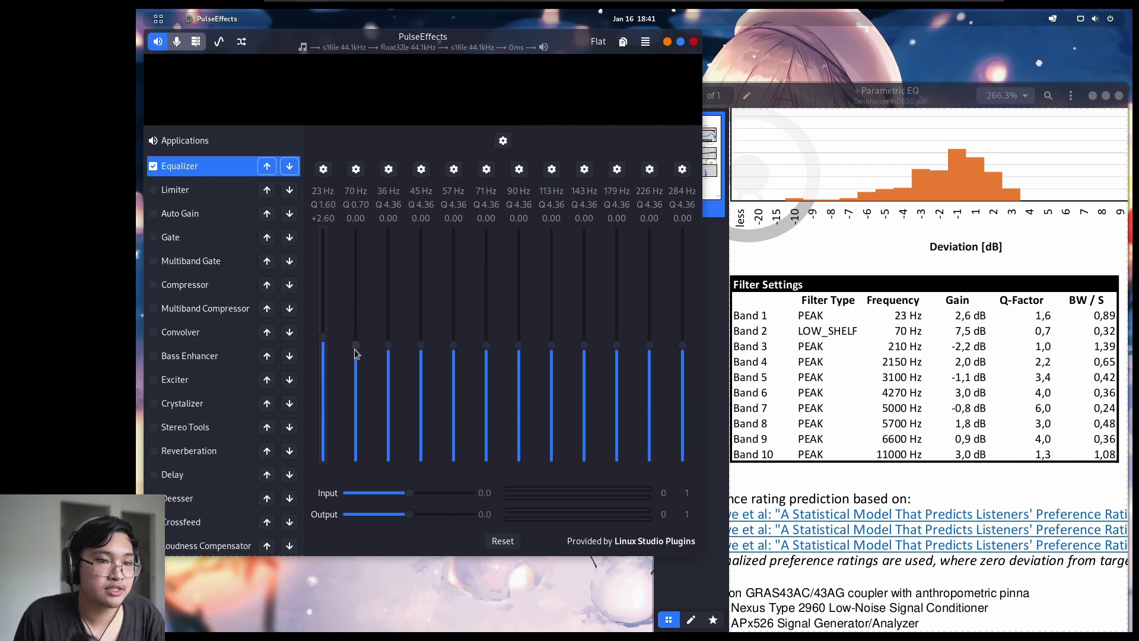
Raise the 70 Hz band's gain to +7.43 dB
drag(354, 350, 360, 326)
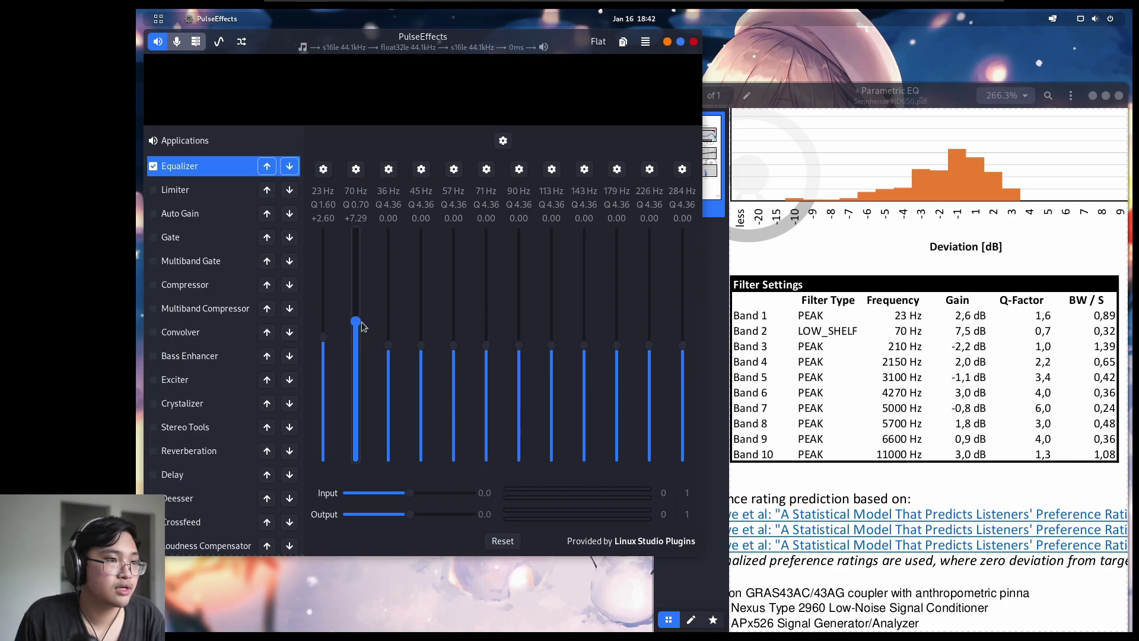
drag(365, 321, 368, 325)
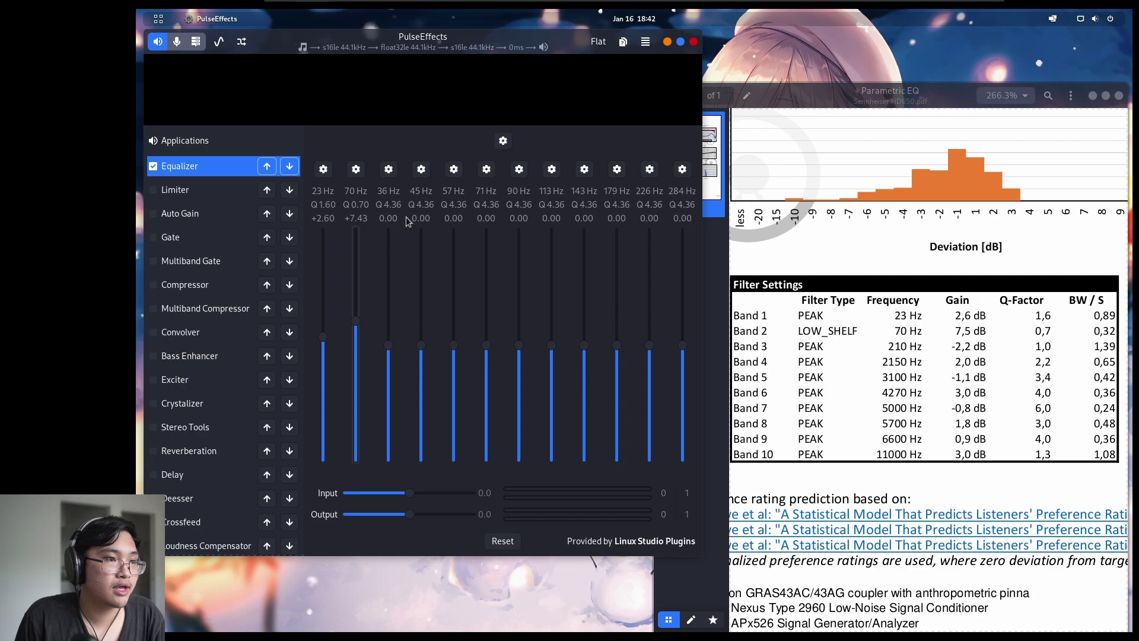
click(389, 170)
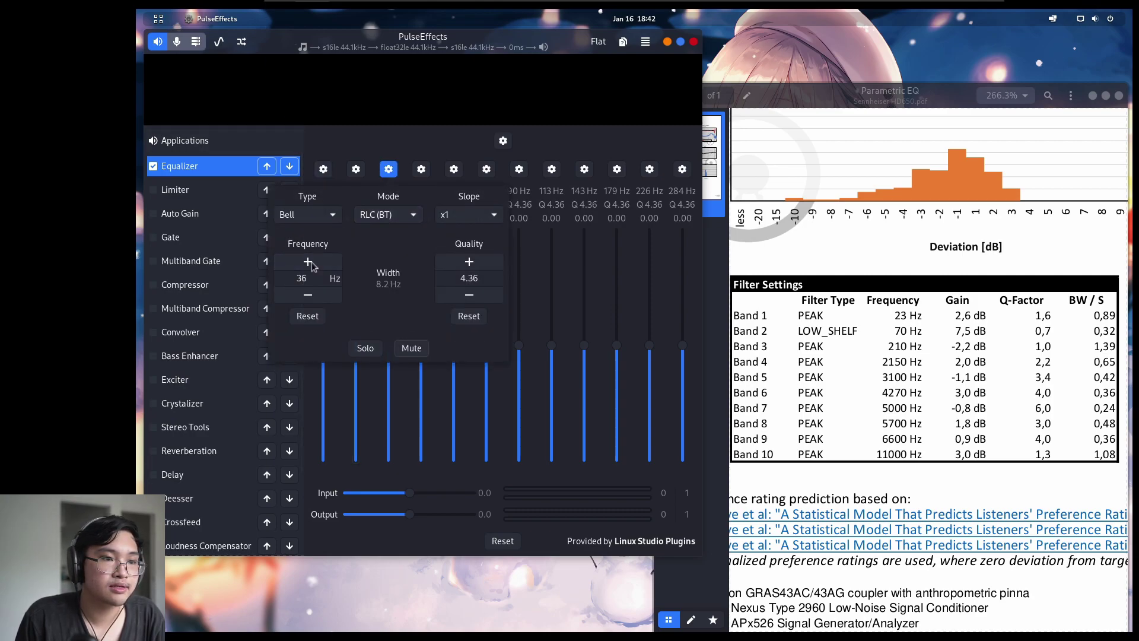
Keep the 36 Hz band's filter type as Bell and reopen its settings
click(325, 217)
click(325, 217)
click(407, 127)
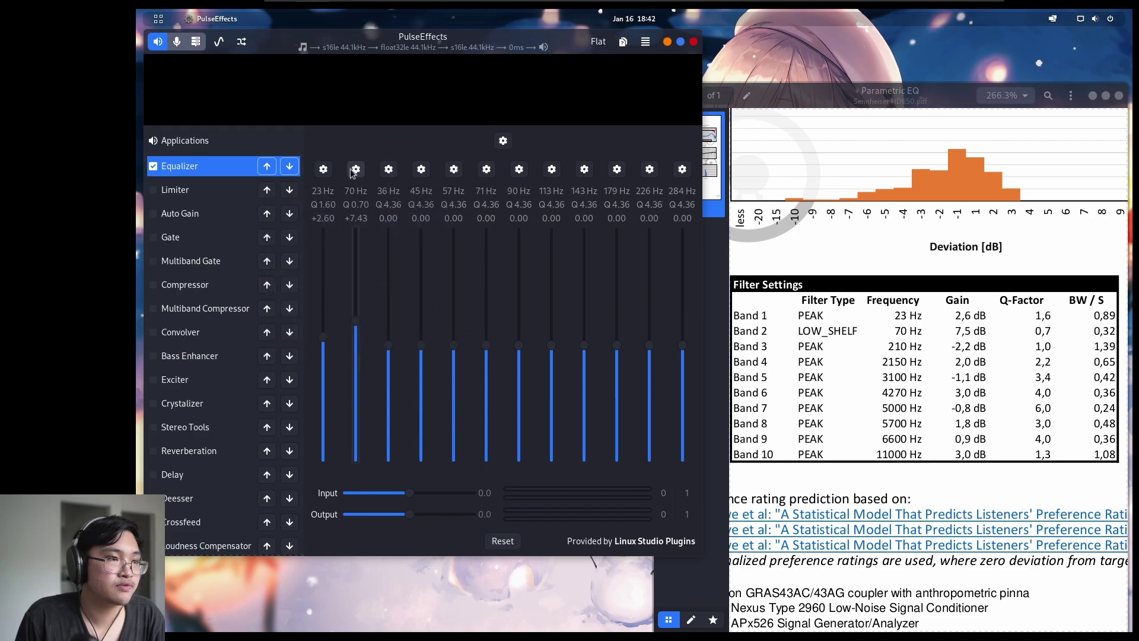
click(356, 170)
click(389, 169)
click(389, 170)
click(388, 170)
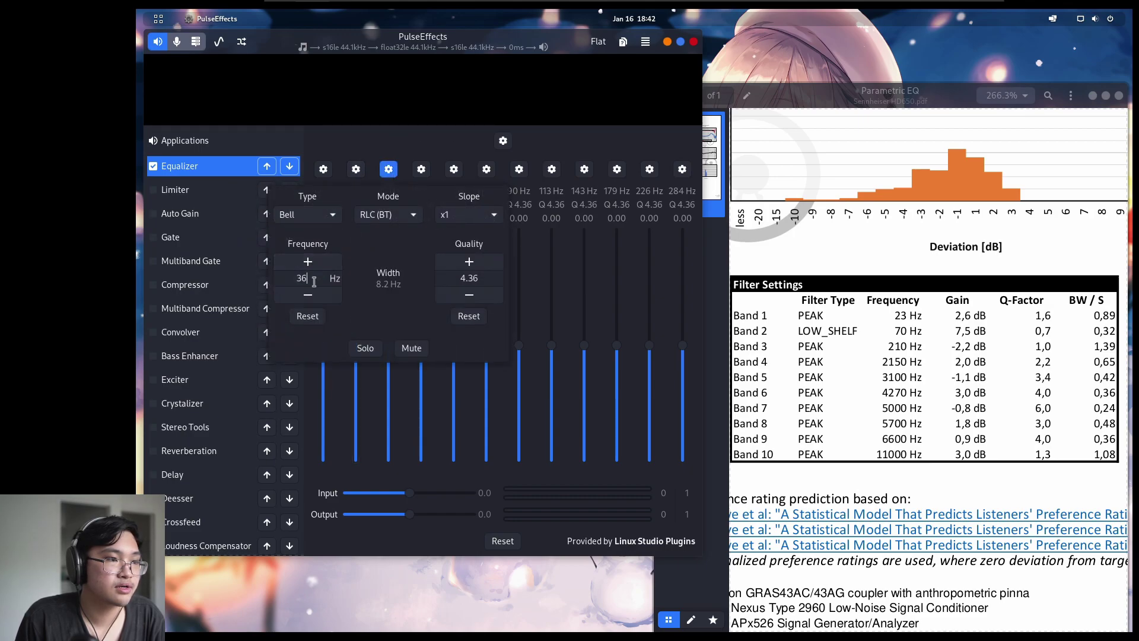
Set the band to 210 Hz with quality 1.0 and lower its gain to -2.27 dB
double_click(315, 279)
text(210)
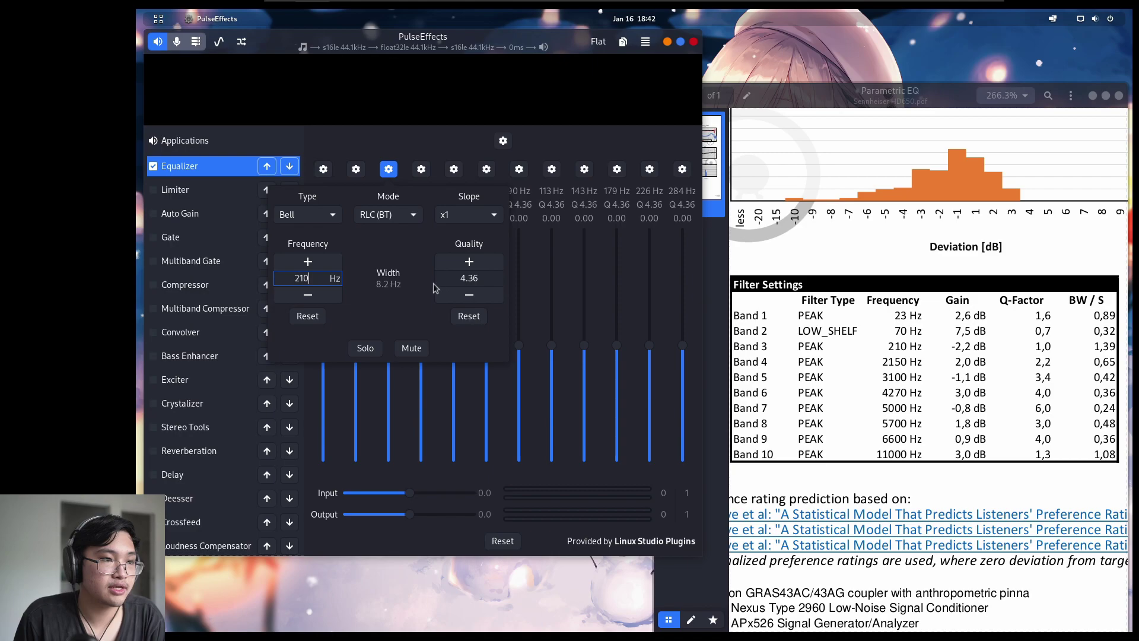
double_click(470, 279)
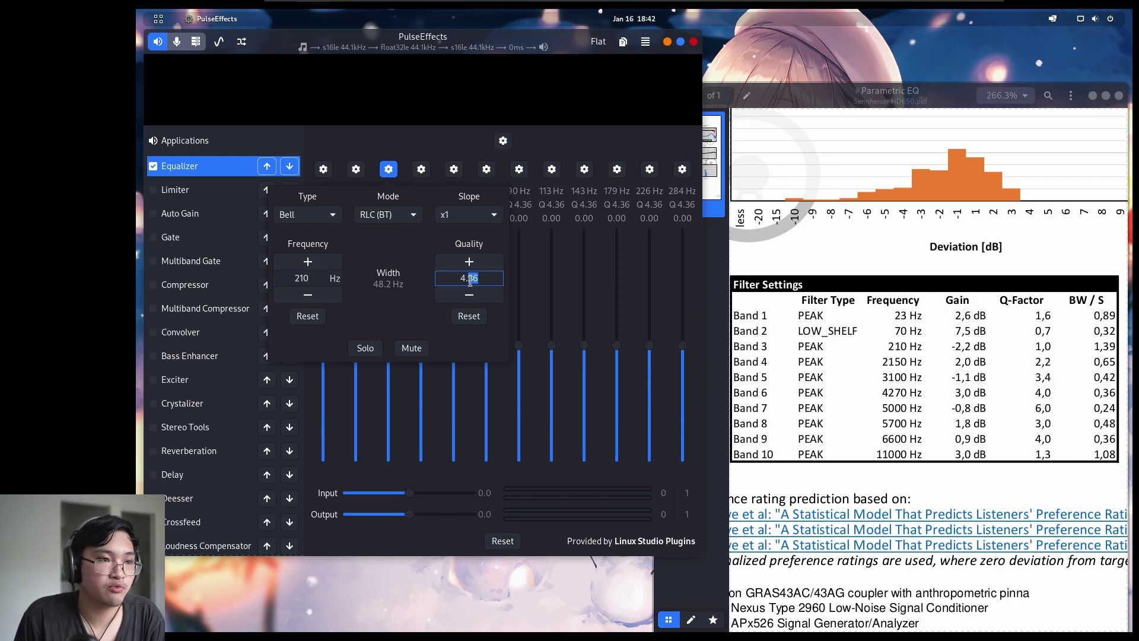
text(1.0)
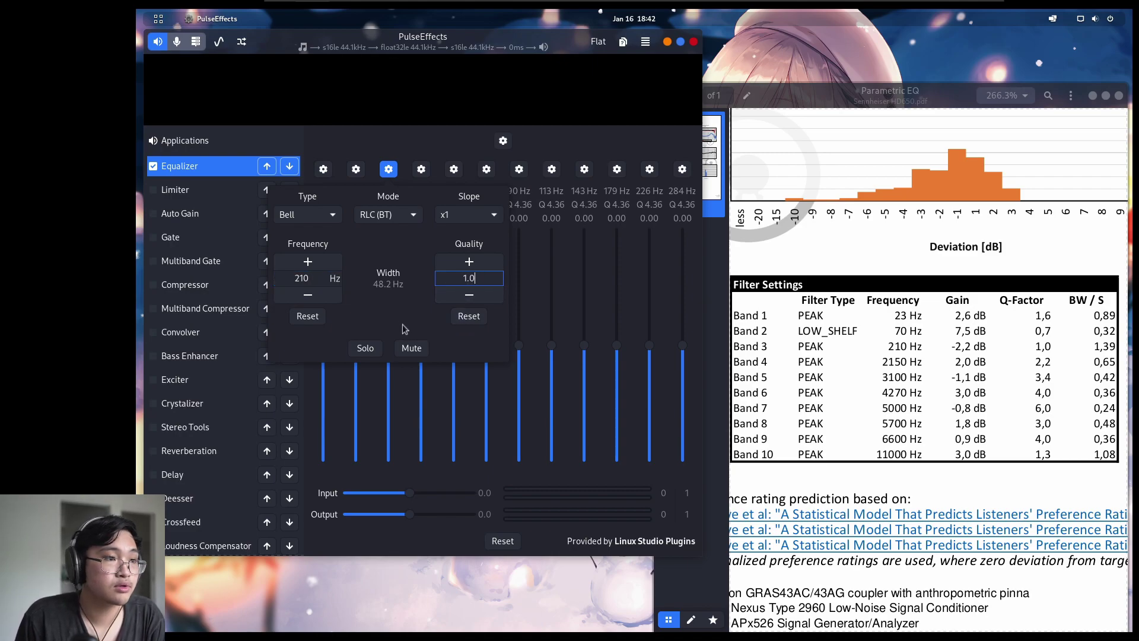
key(Escape)
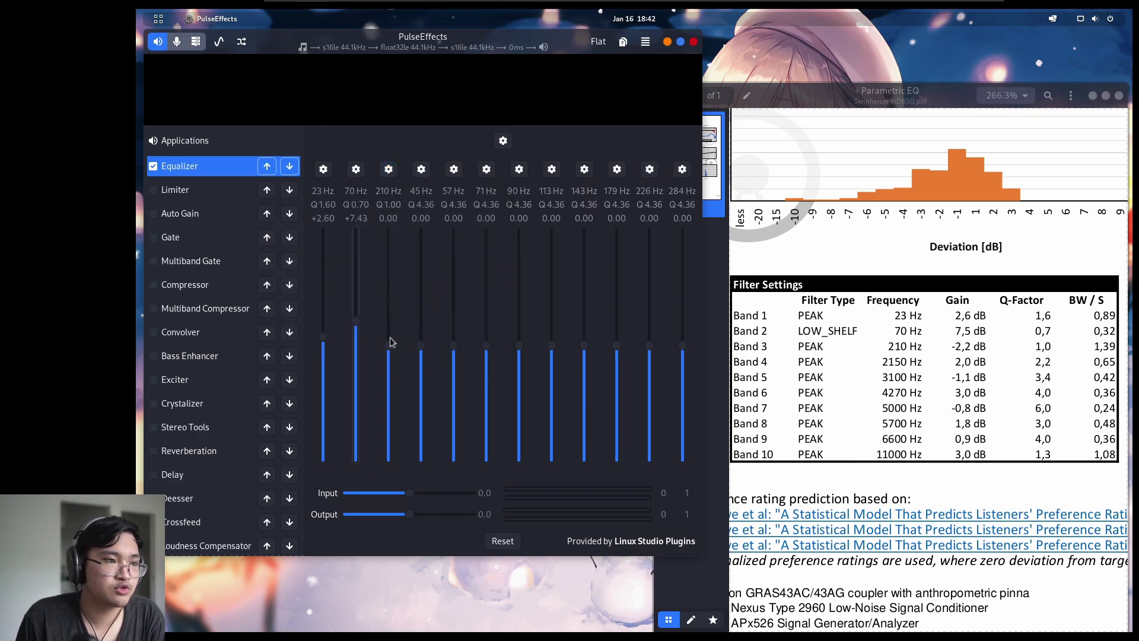
scroll(390, 337, down, 2)
mouse_move(390, 359)
mouse_down()
mouse_move(401, 356)
mouse_move(384, 363)
mouse_up()
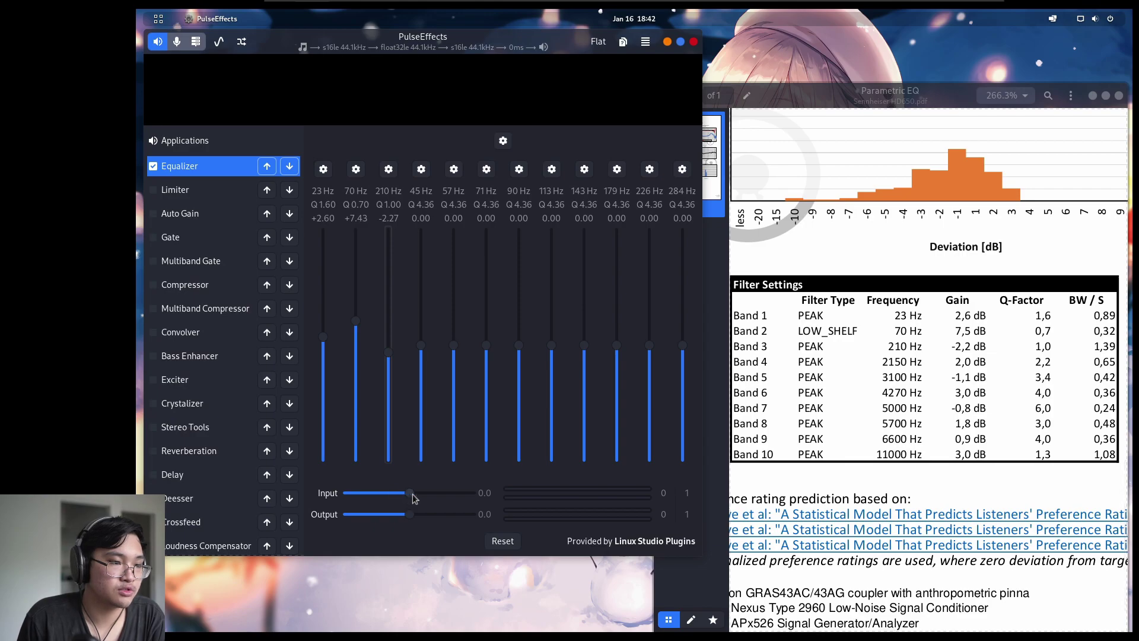
Check the HD650 sheet's -10.0 dB preamp value and lower the input gain to -10 dB
click(930, 402)
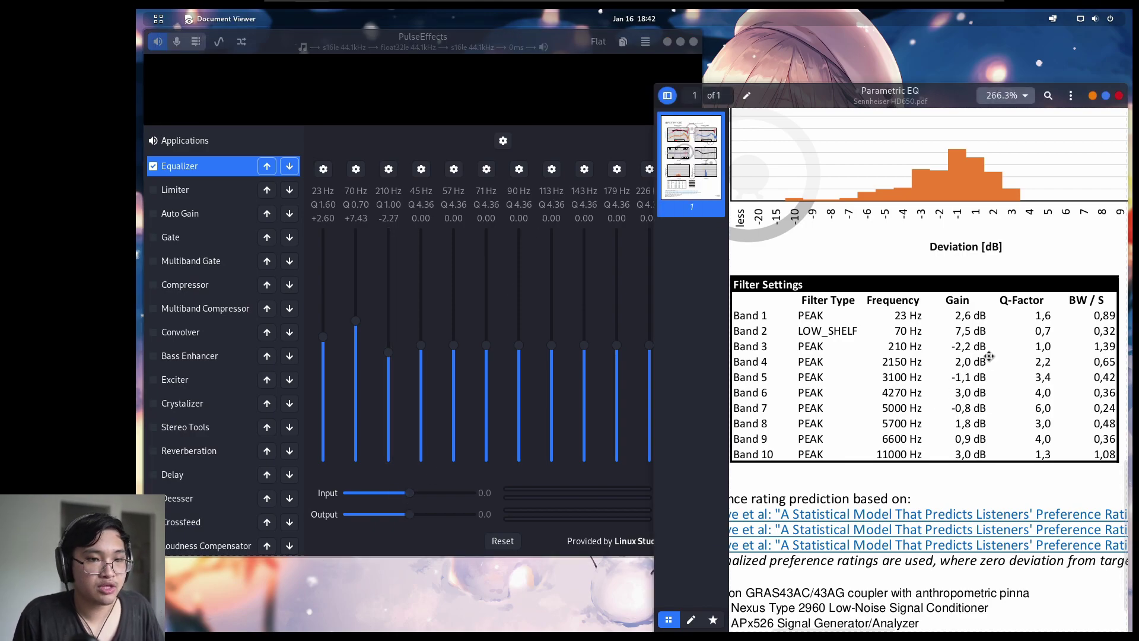
drag(989, 359, 892, 389)
scroll(893, 390, right, 5)
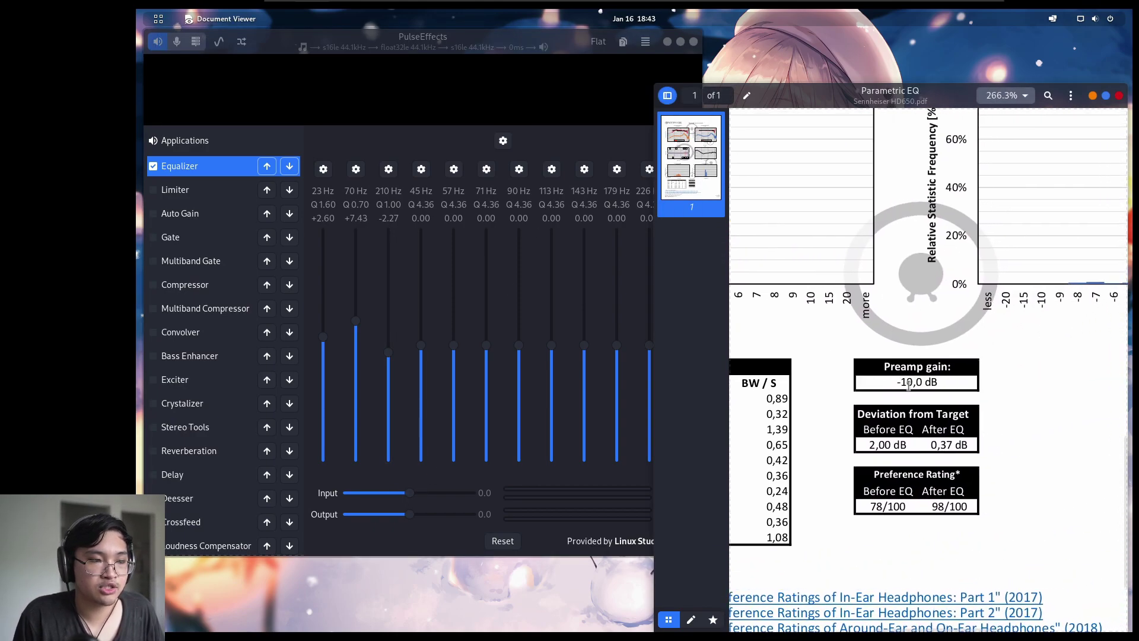
scroll(901, 393, left, 6)
click(389, 119)
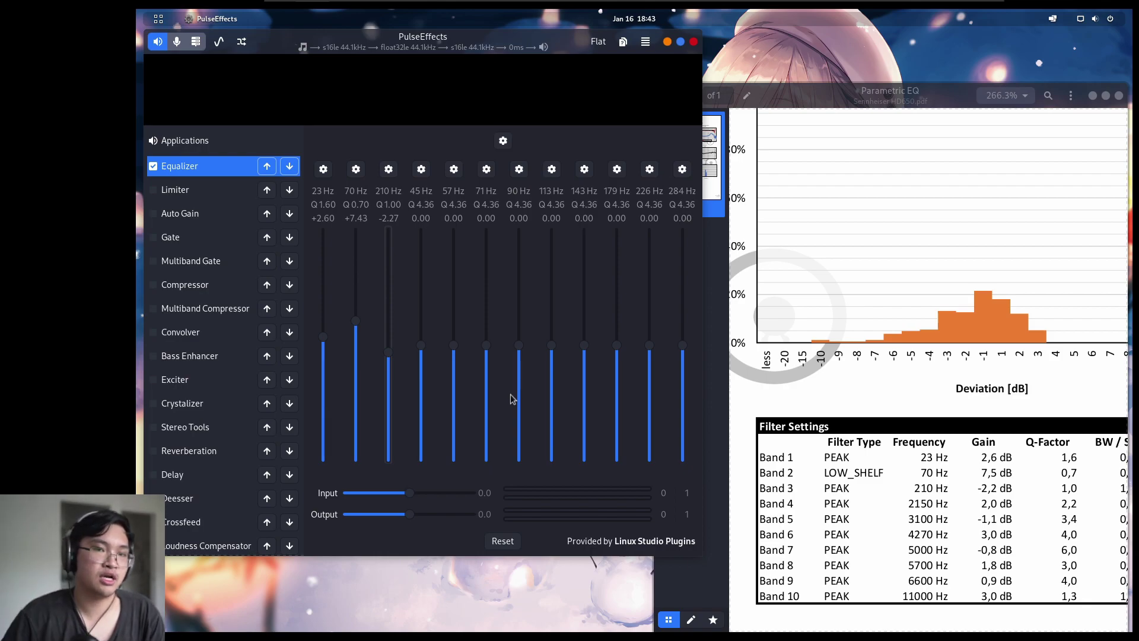
click(410, 494)
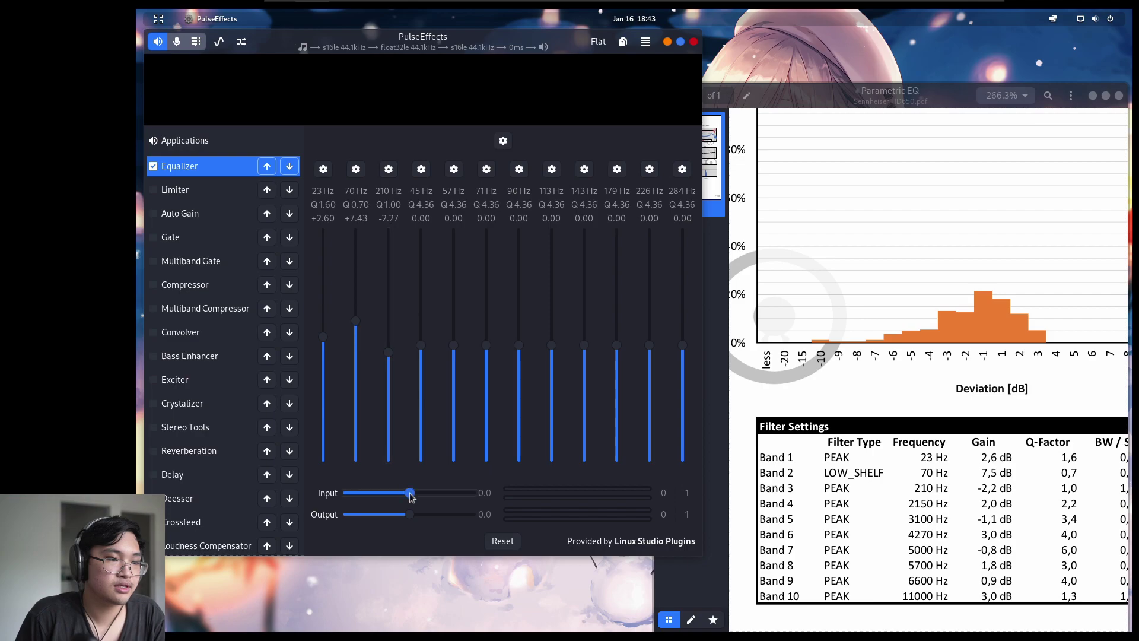
click(1047, 448)
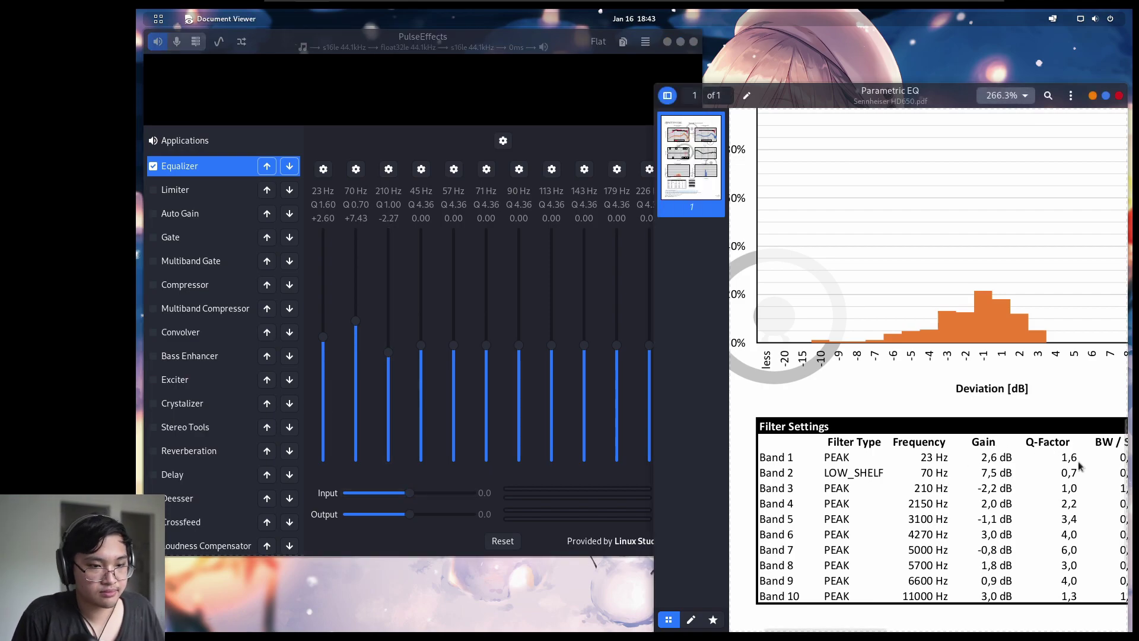
scroll(1078, 465, down, 2)
scroll(1078, 466, right, 5)
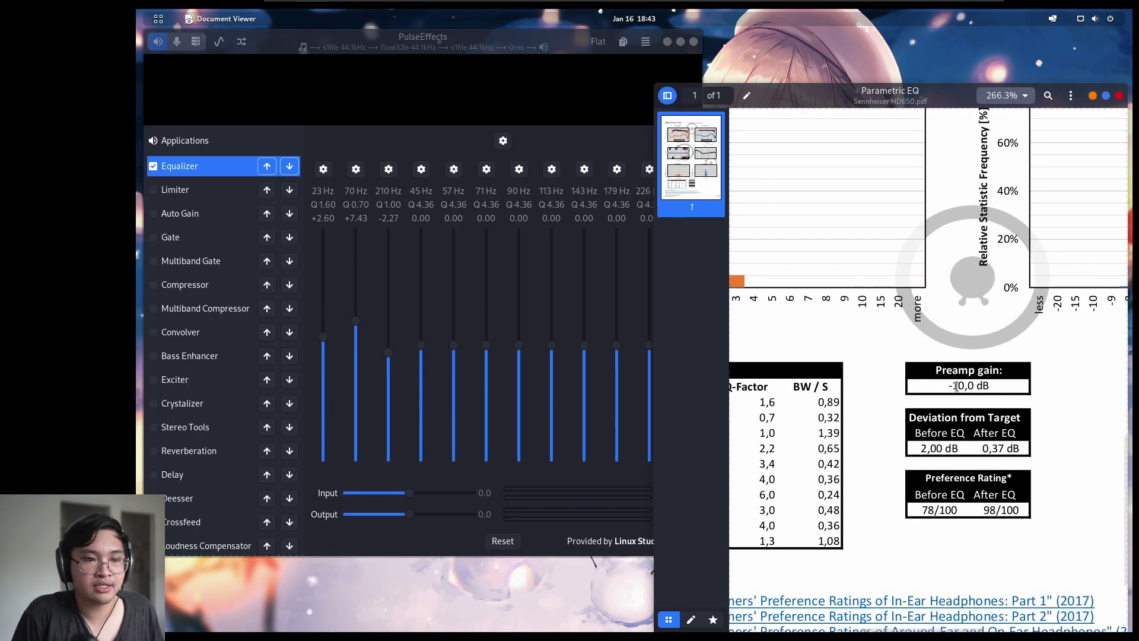
drag(950, 386, 988, 387)
click(423, 490)
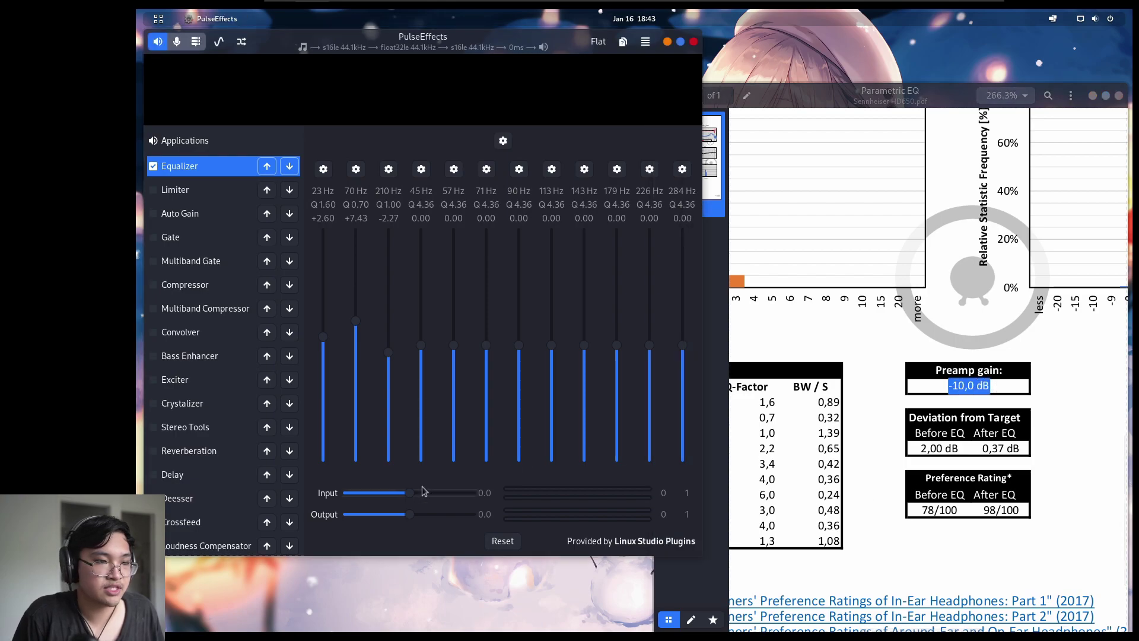
drag(410, 498, 378, 502)
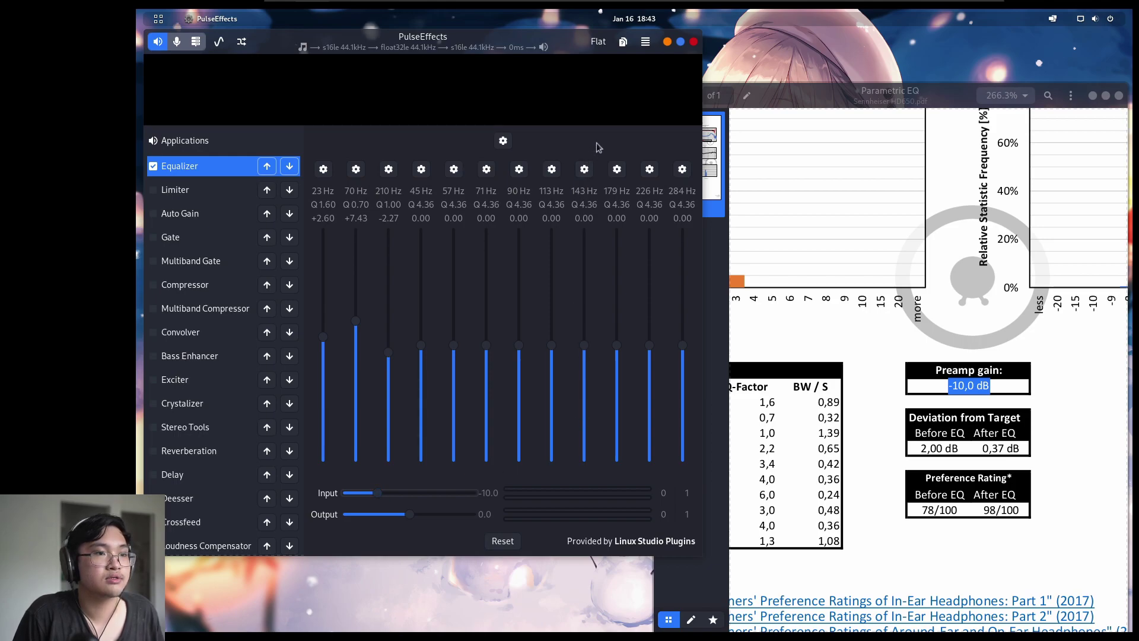
Load the Sennheiser HD650 preset and view the list of audio applications
click(598, 41)
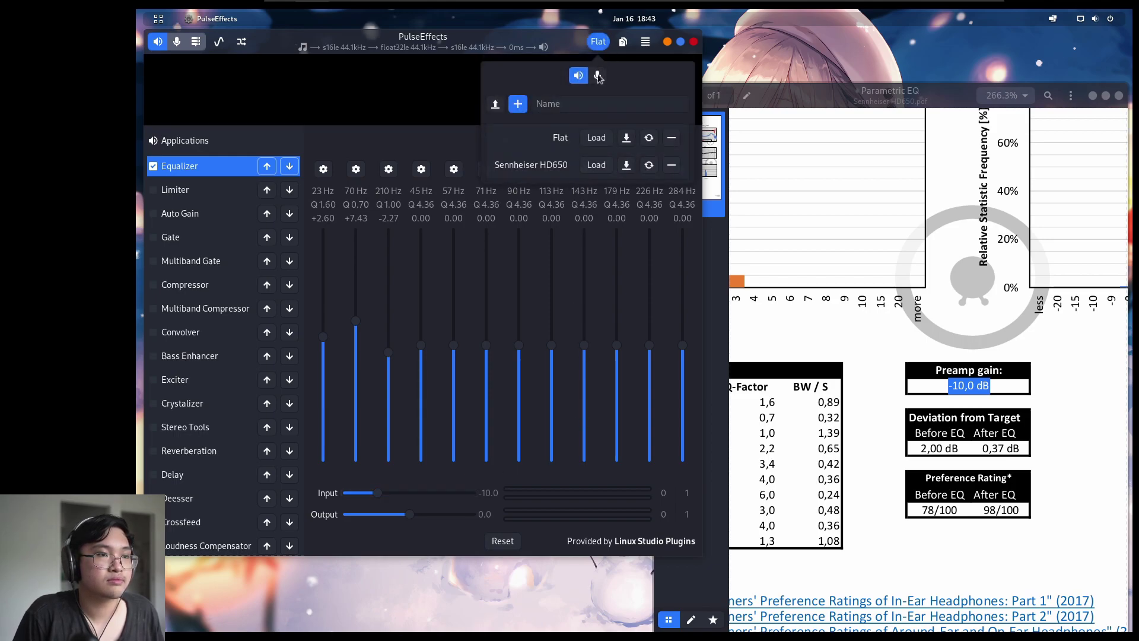
click(593, 165)
click(389, 135)
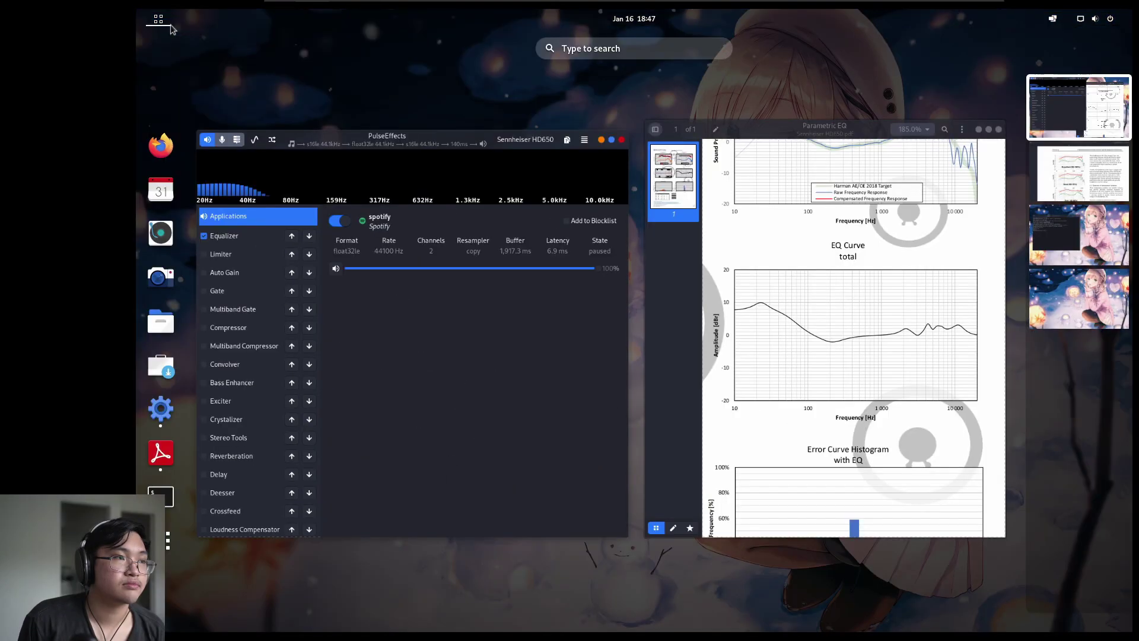
click(159, 23)
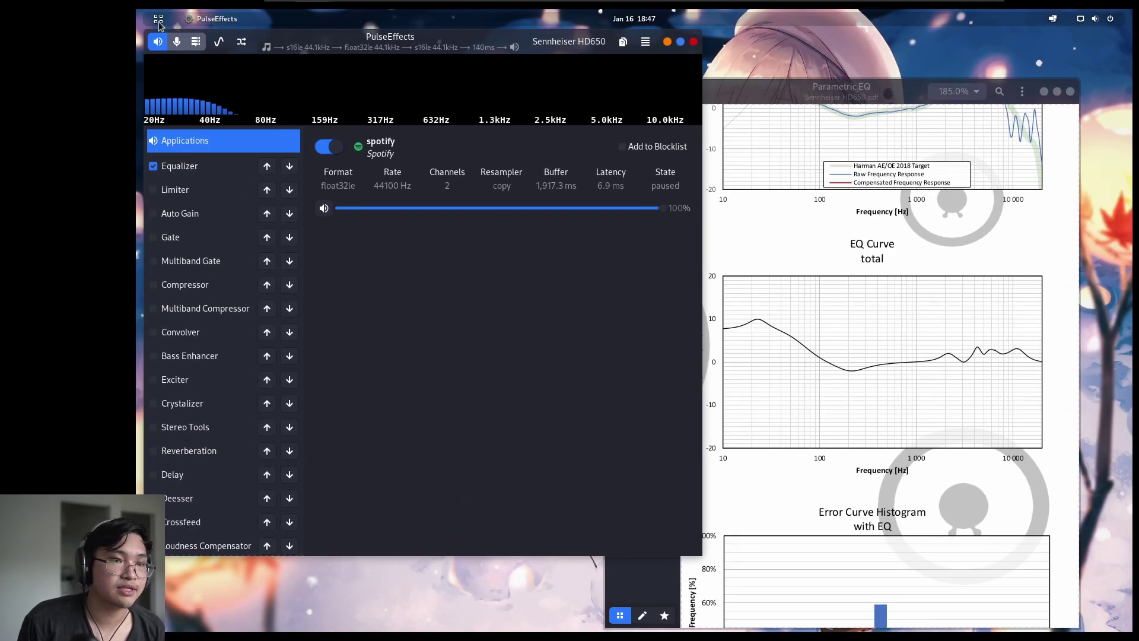
Launch Spotify from the app grid, play Invisible Scars, and return to PulseEffects
click(159, 24)
click(168, 540)
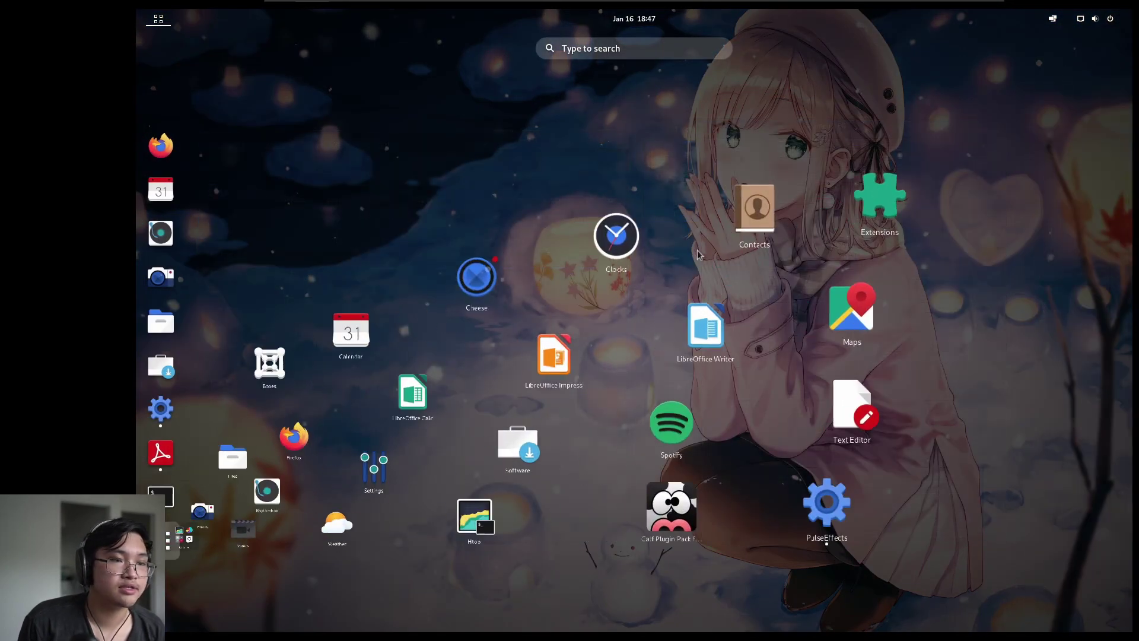
click(797, 422)
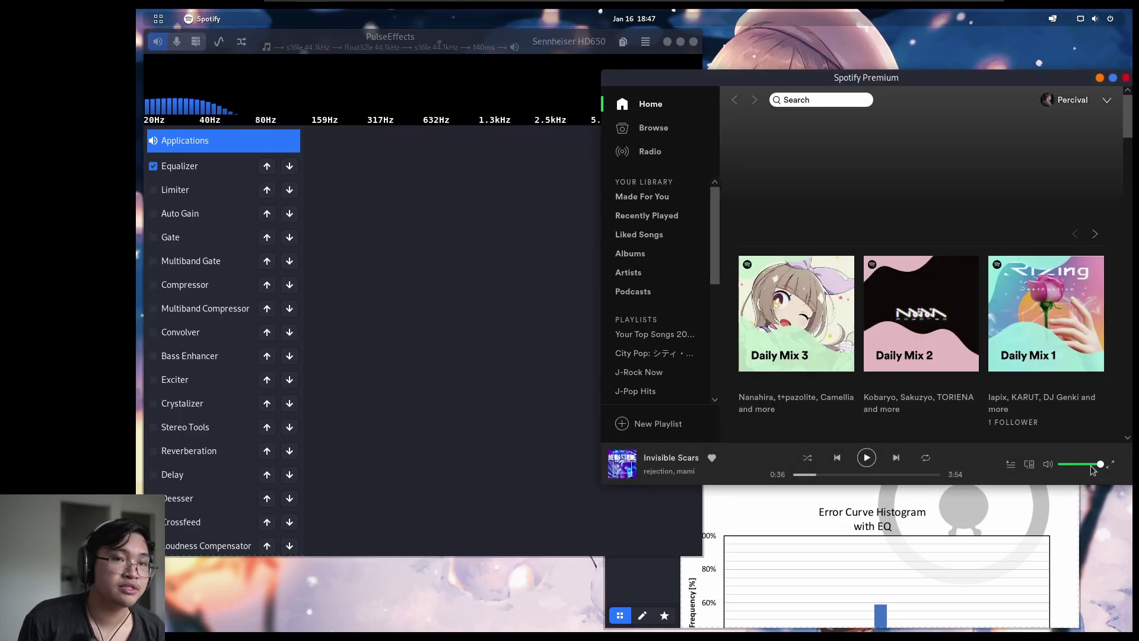
click(866, 458)
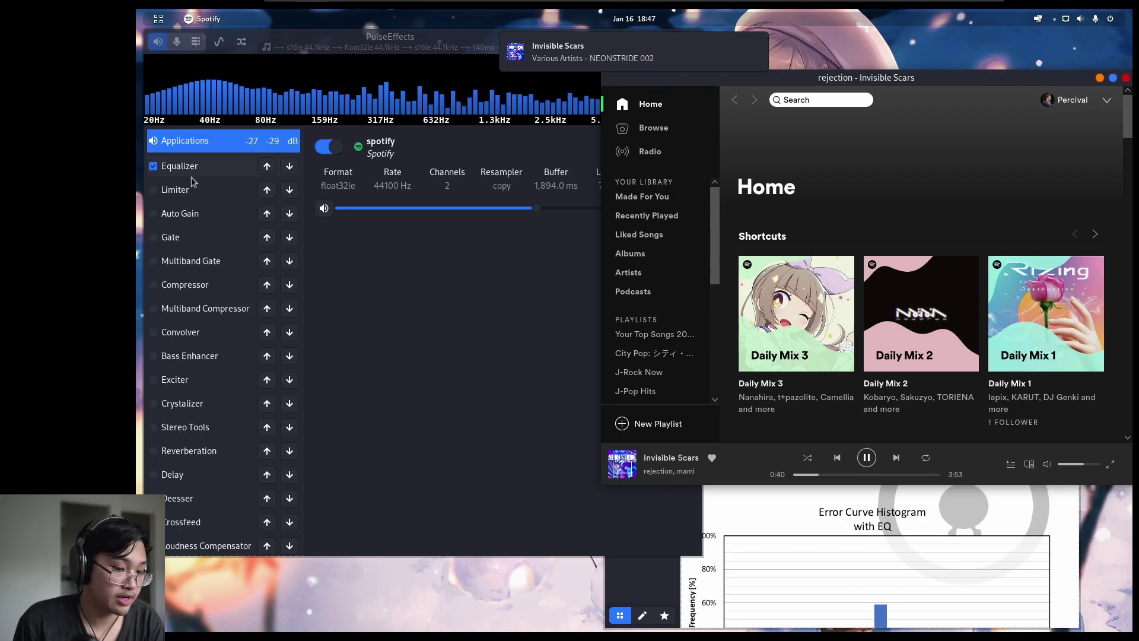
click(486, 288)
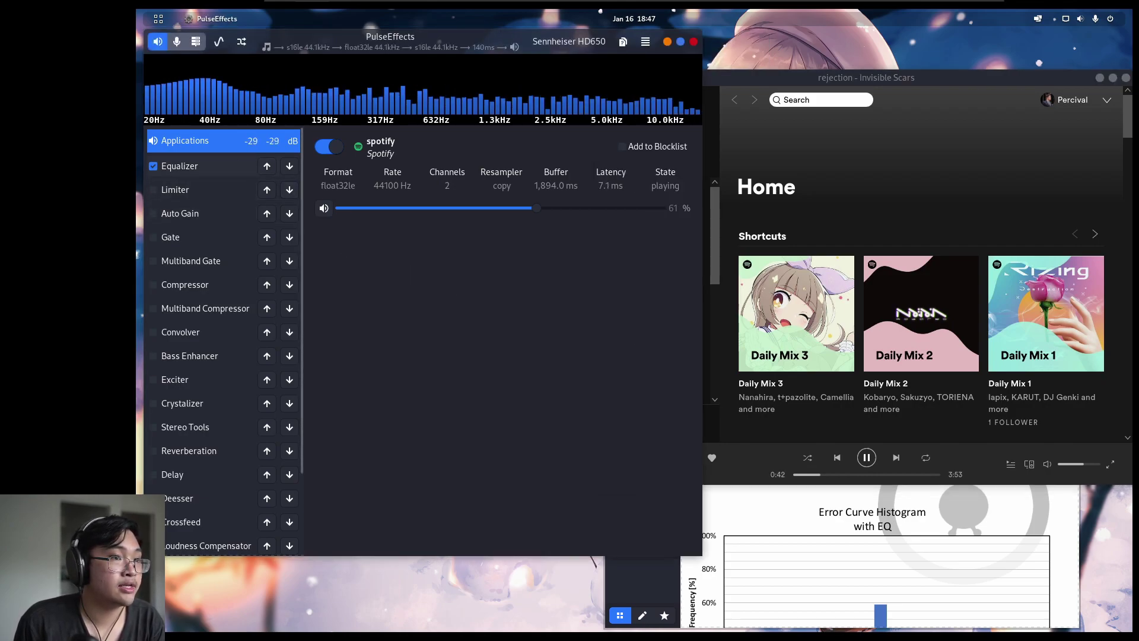
Toggle the equalizer on and off to compare, then view the HD650 preset's ten bands
click(155, 169)
click(155, 169)
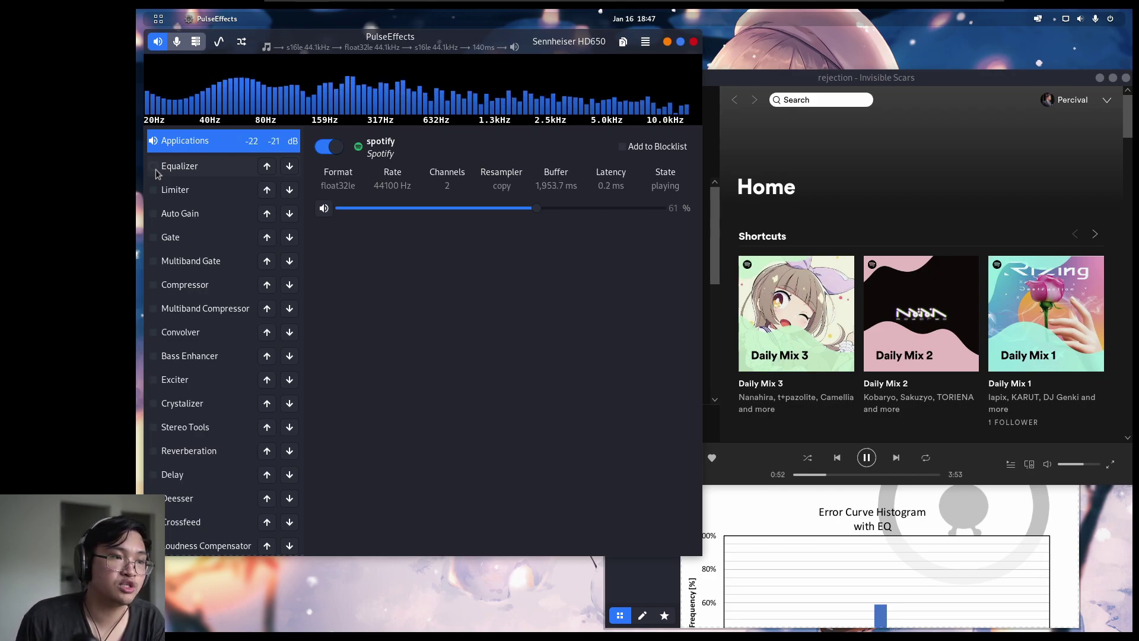
click(156, 170)
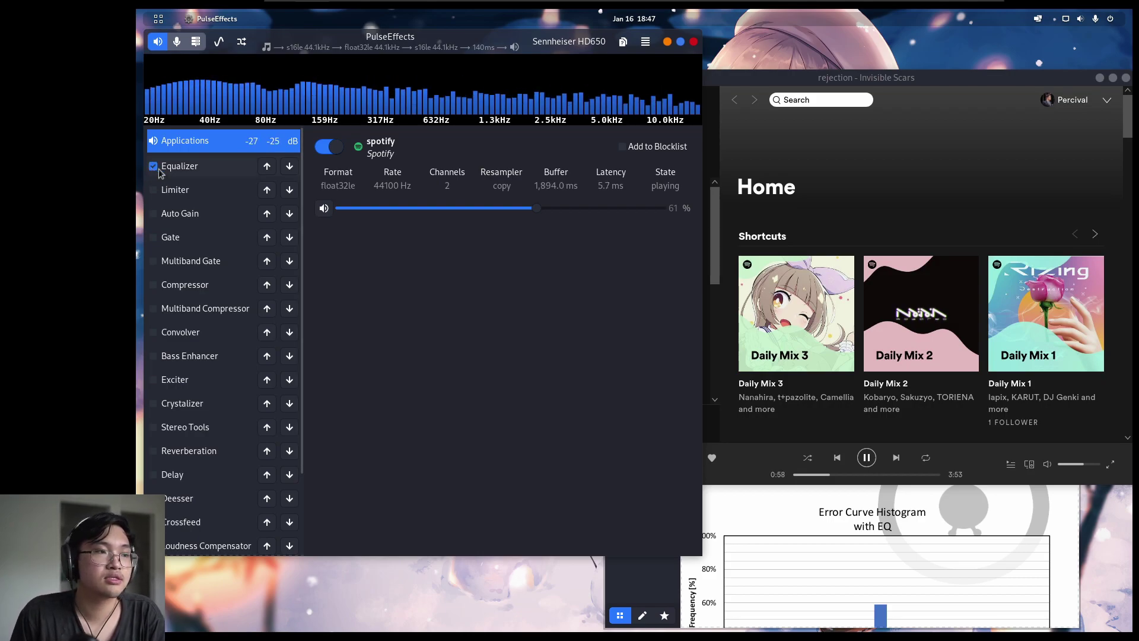
click(153, 171)
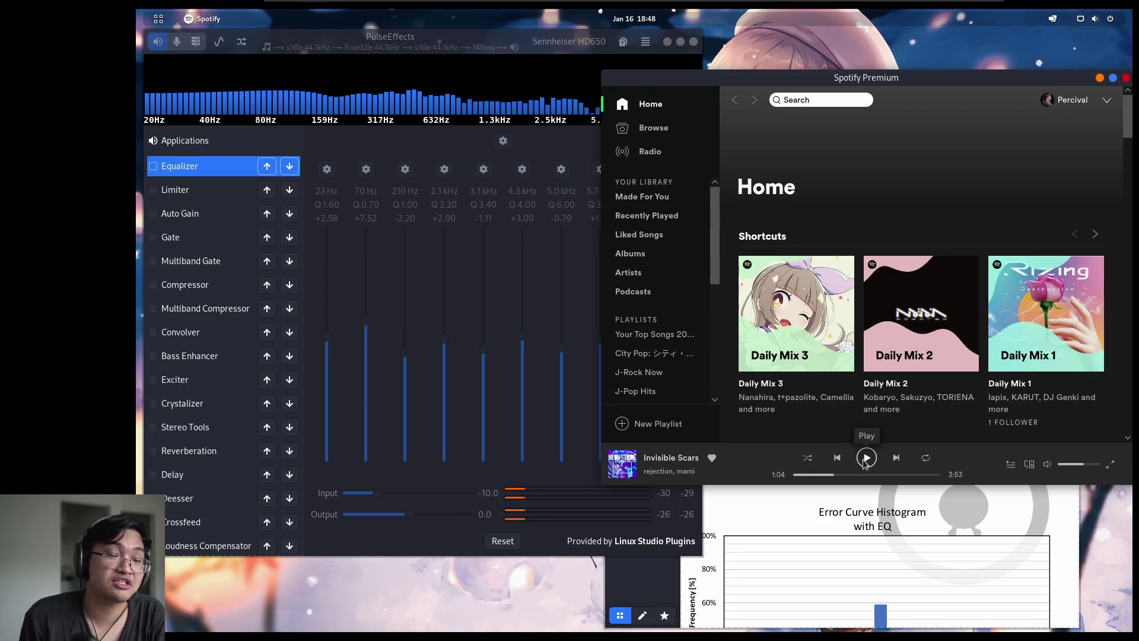
Resume Invisible Scars at full Spotify volume and toggle the equalizer off and back on
click(865, 458)
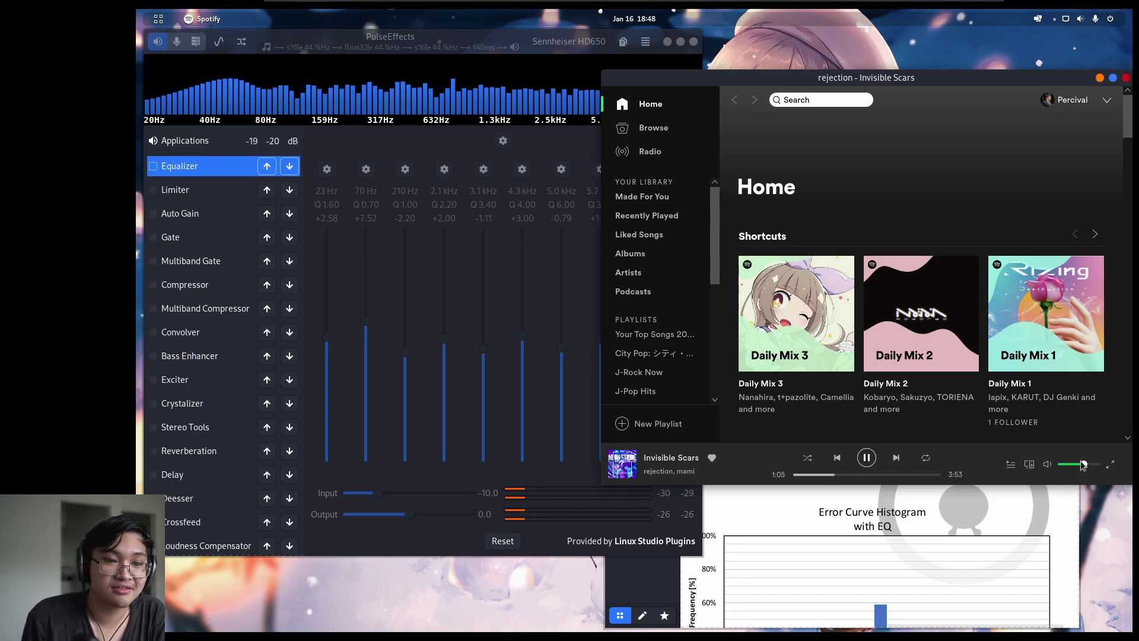
drag(1091, 466, 1100, 465)
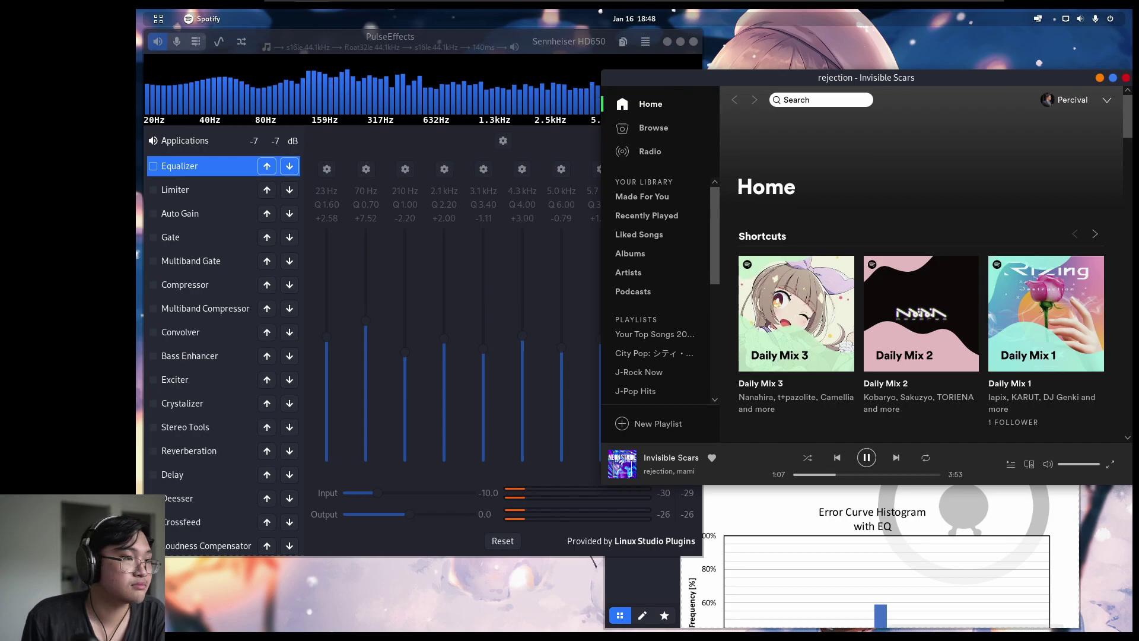
click(154, 167)
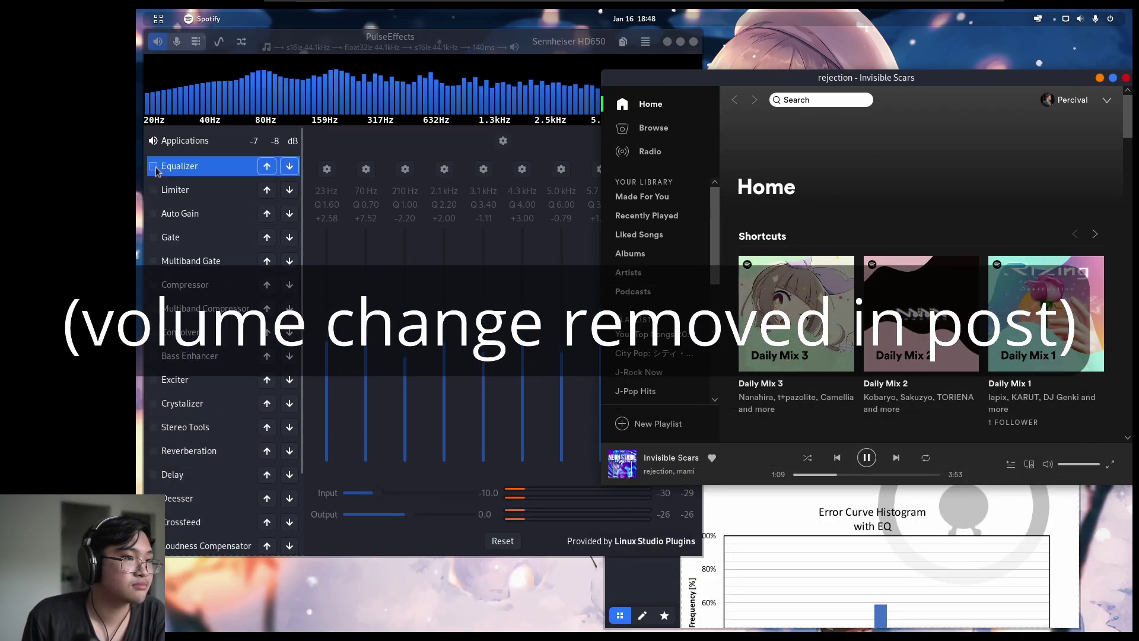
click(154, 167)
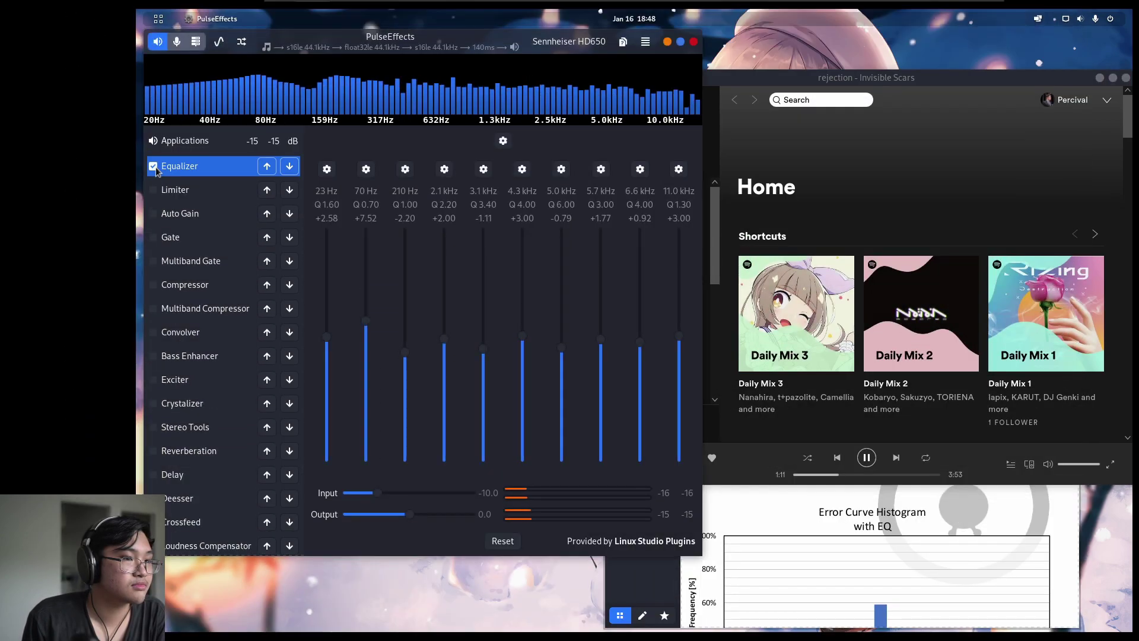
click(877, 128)
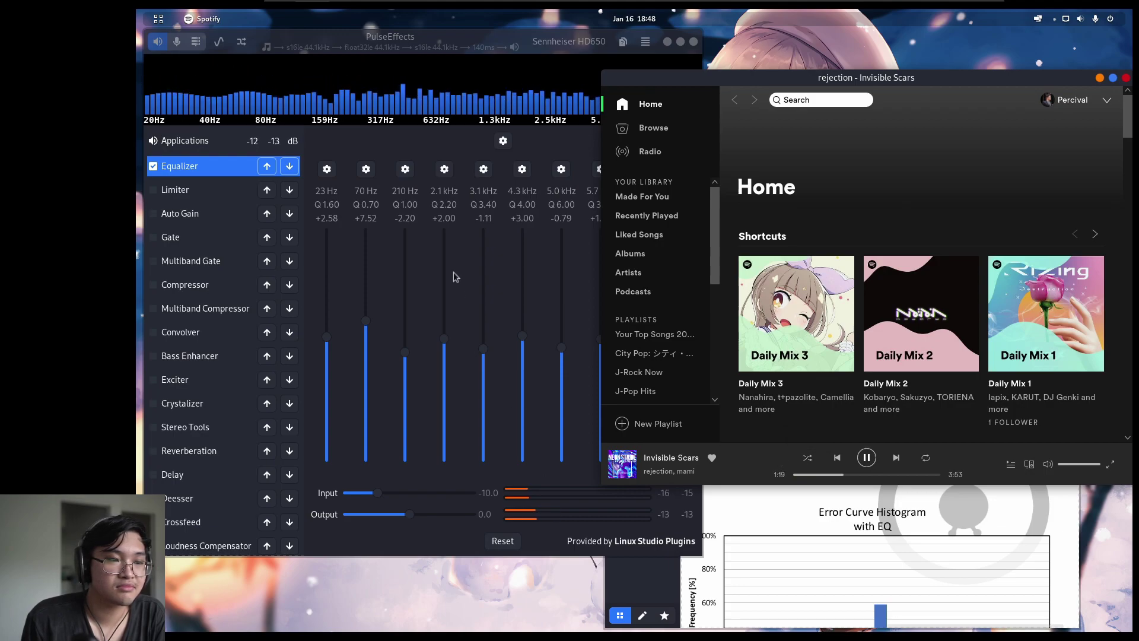
Pause playback, switch the equalizer off, and rearrange the Spotify and PulseEffects windows
click(866, 457)
click(218, 164)
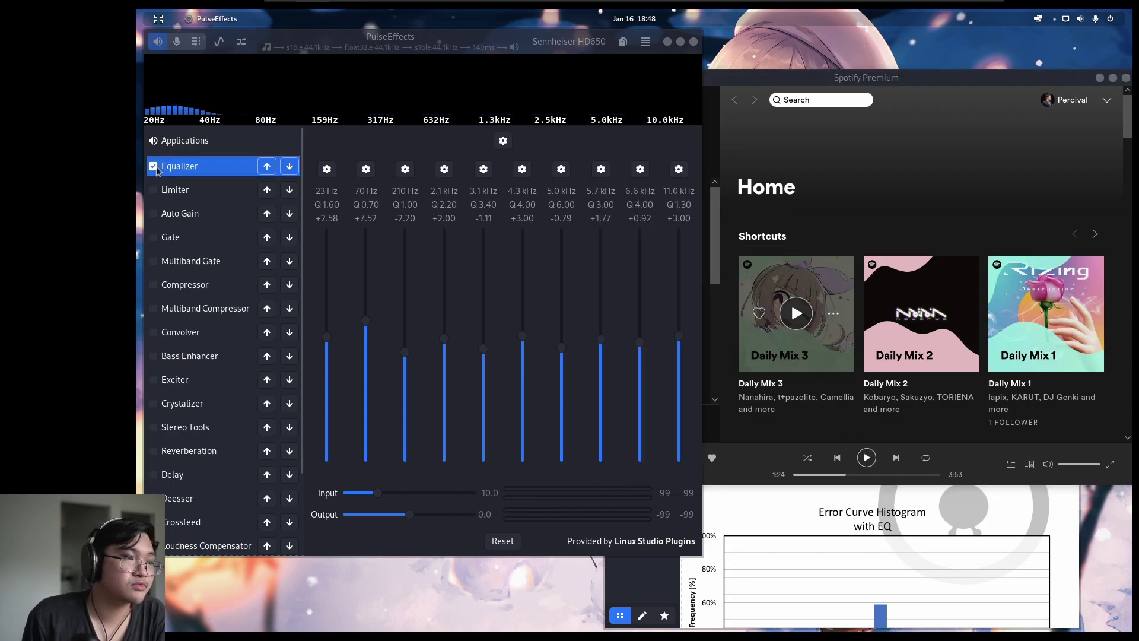
drag(854, 77, 814, 34)
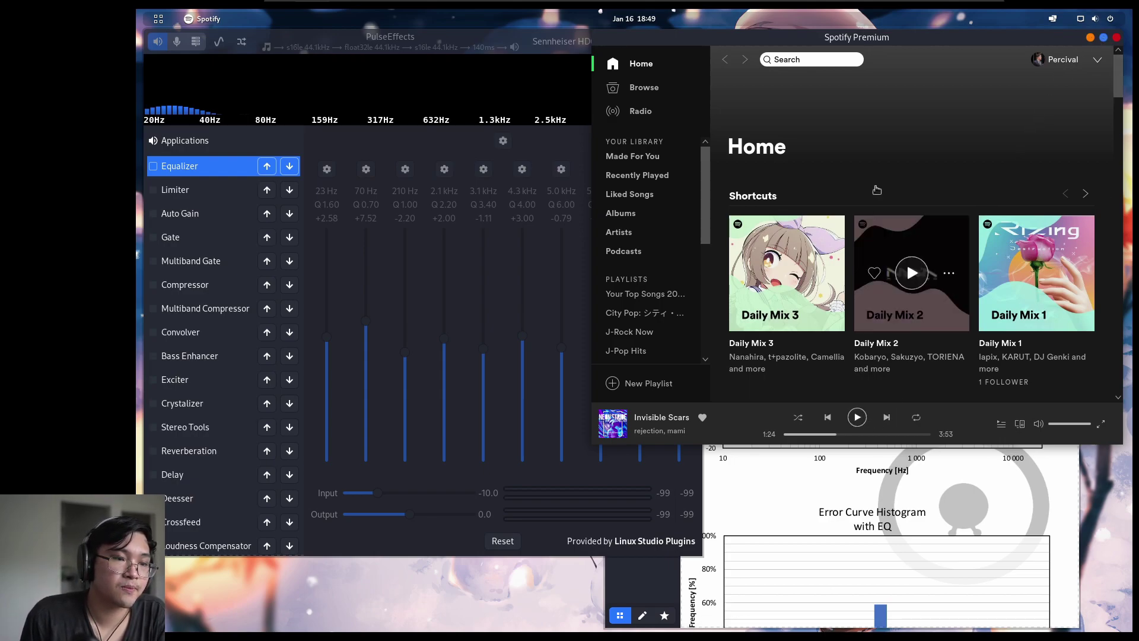
drag(925, 53, 922, 162)
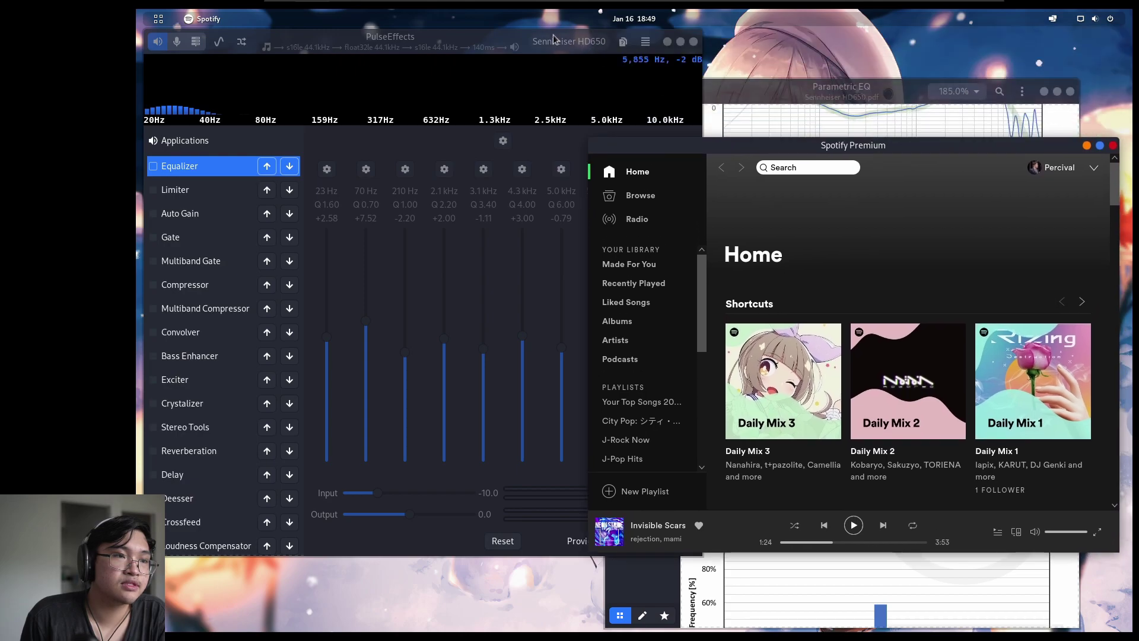
drag(390, 38, 425, 46)
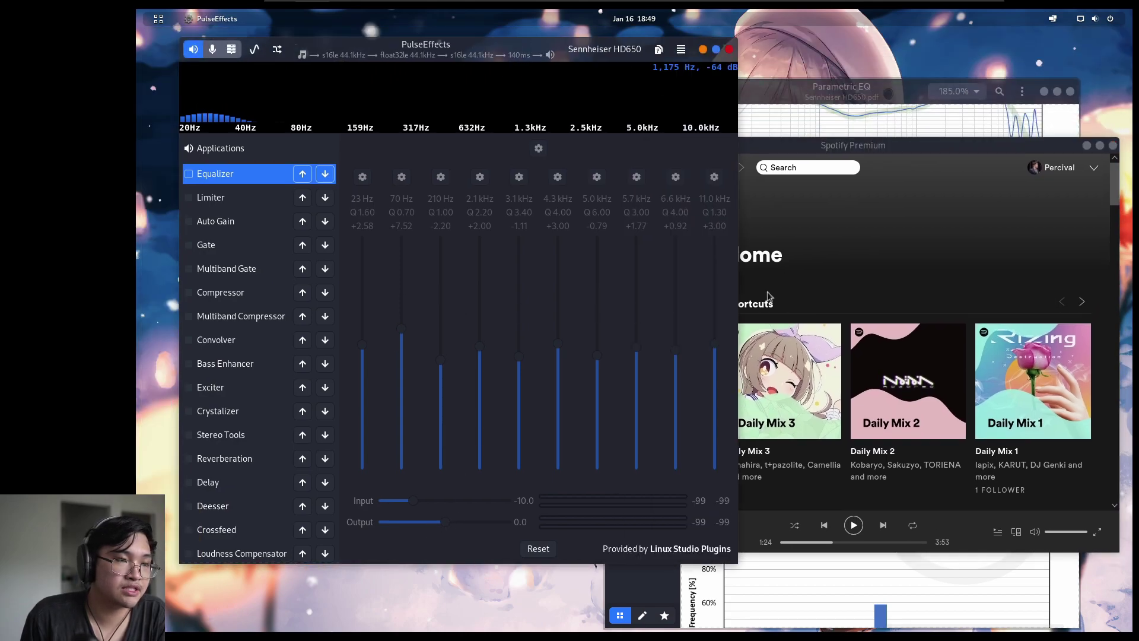
drag(994, 145, 579, 145)
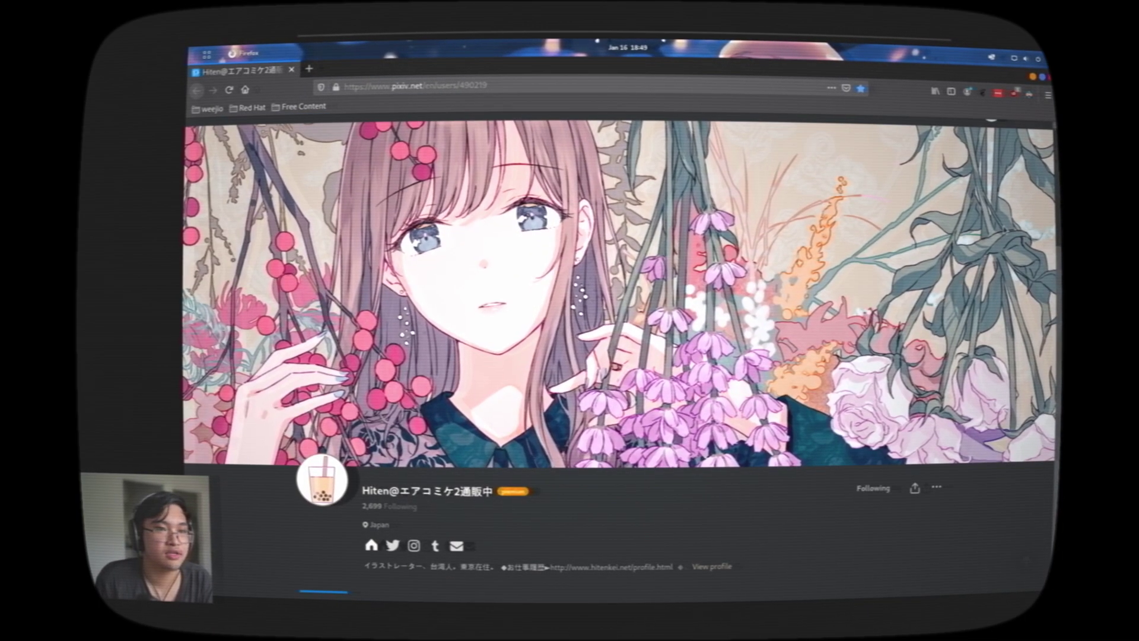
Scroll down the pixiv profile to the Illustrations and Manga grid of 122 works
scroll(620, 356, down, 2)
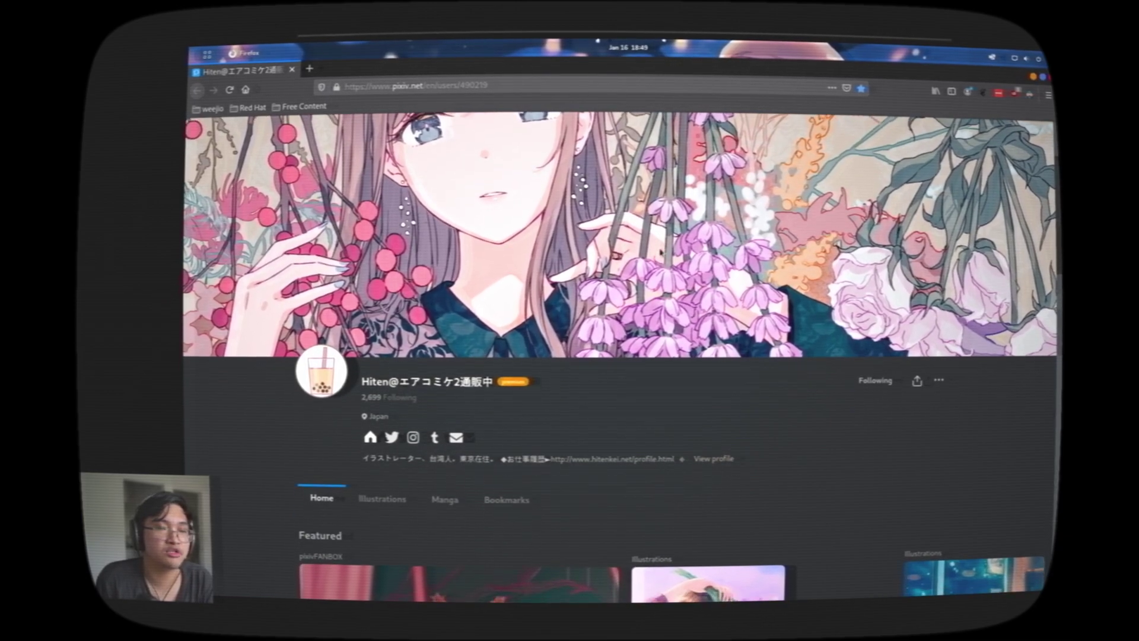
scroll(660, 253, down, 1)
scroll(661, 252, down, 1)
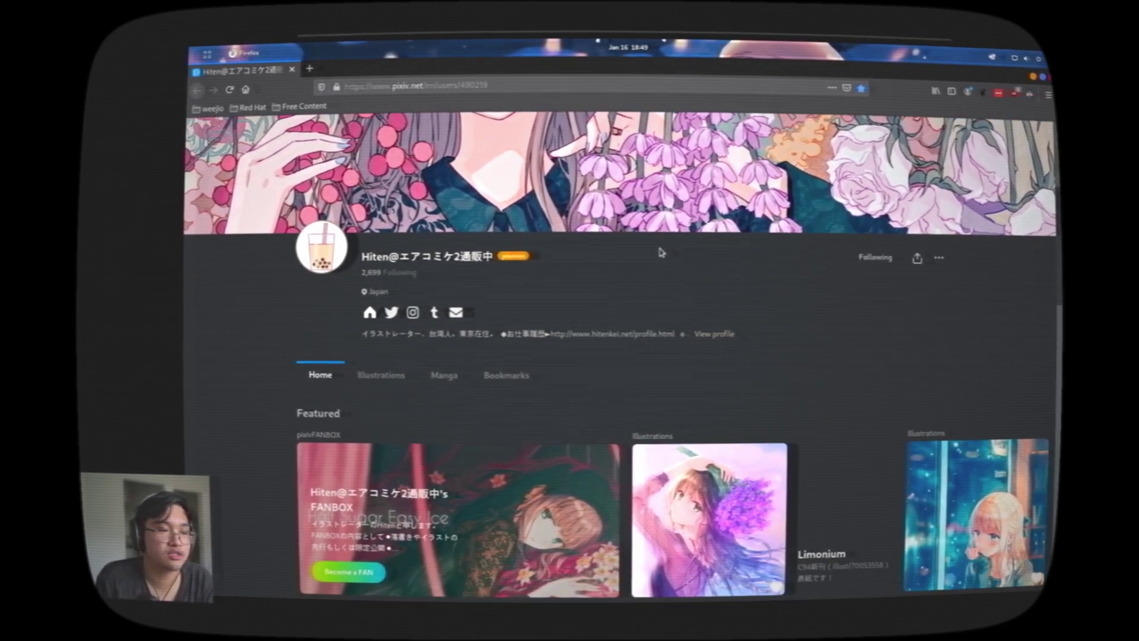
scroll(661, 252, down, 5)
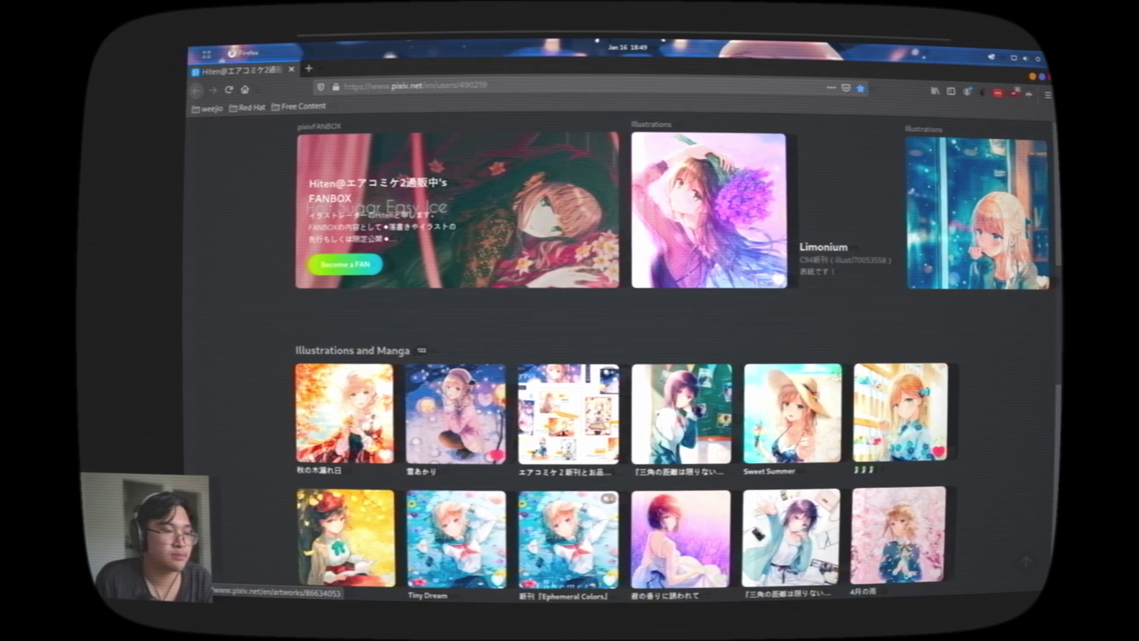
scroll(455, 376, down, 1)
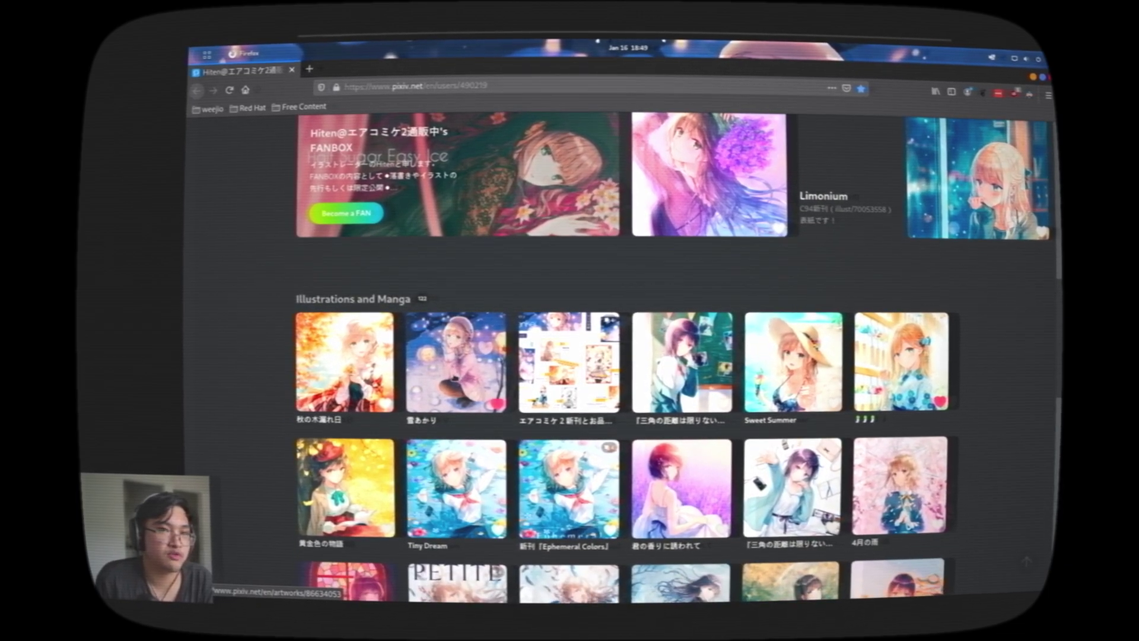
scroll(455, 376, down, 1)
scroll(455, 376, down, 3)
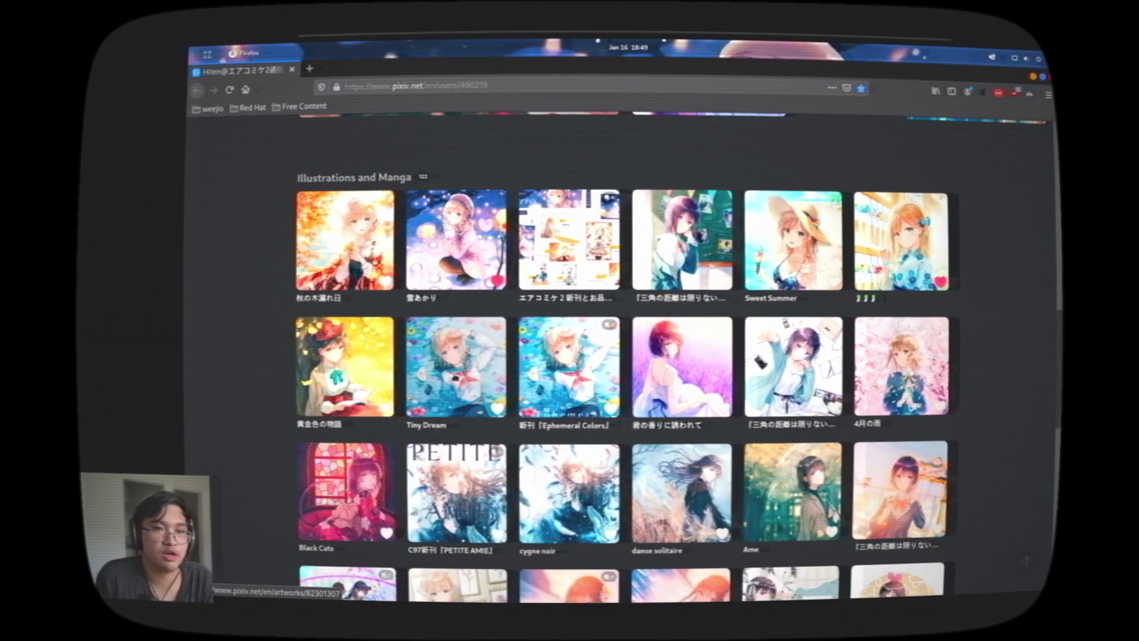
scroll(454, 377, down, 1)
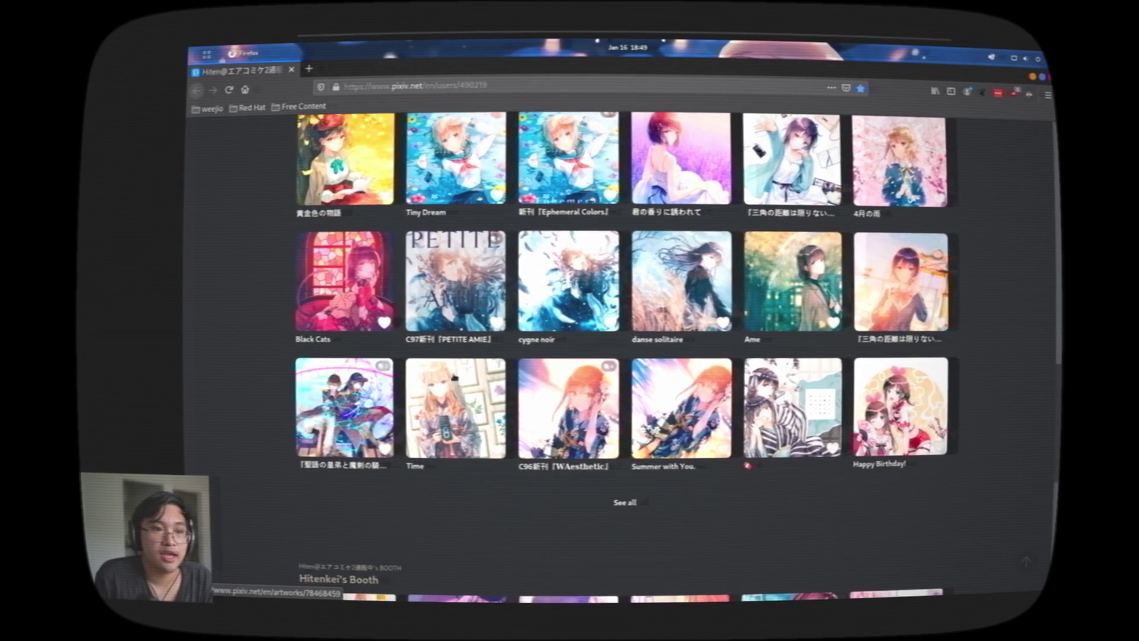